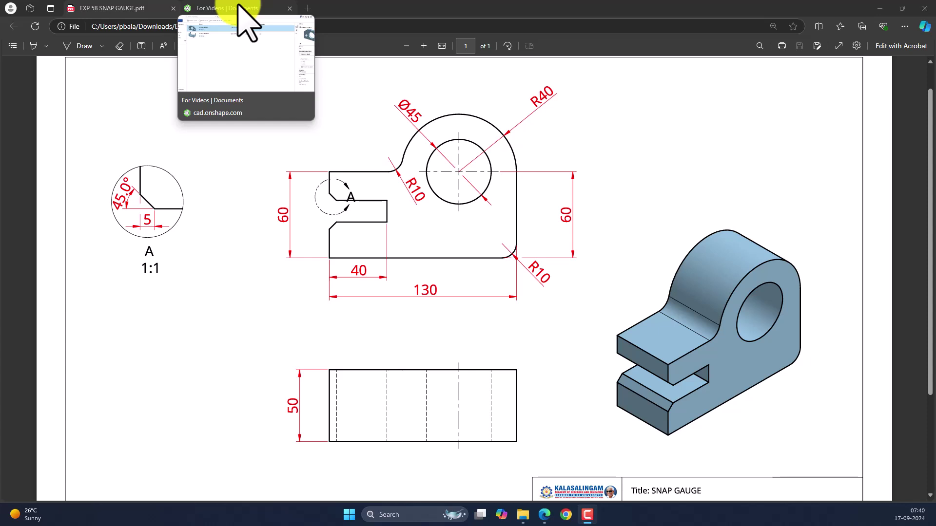
Switch to Onshape and create a new document named SNAP GAUGE in the For Videos folder
left_click(238, 5)
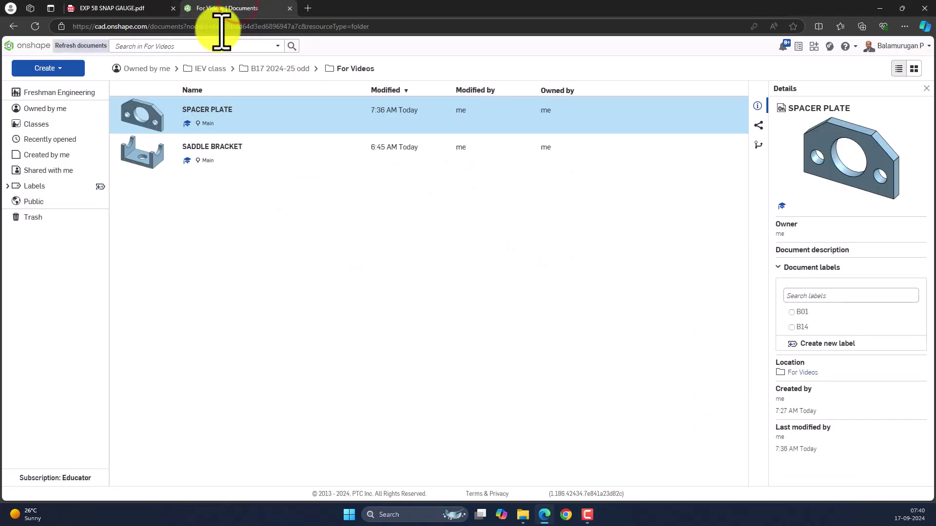
left_click(54, 67)
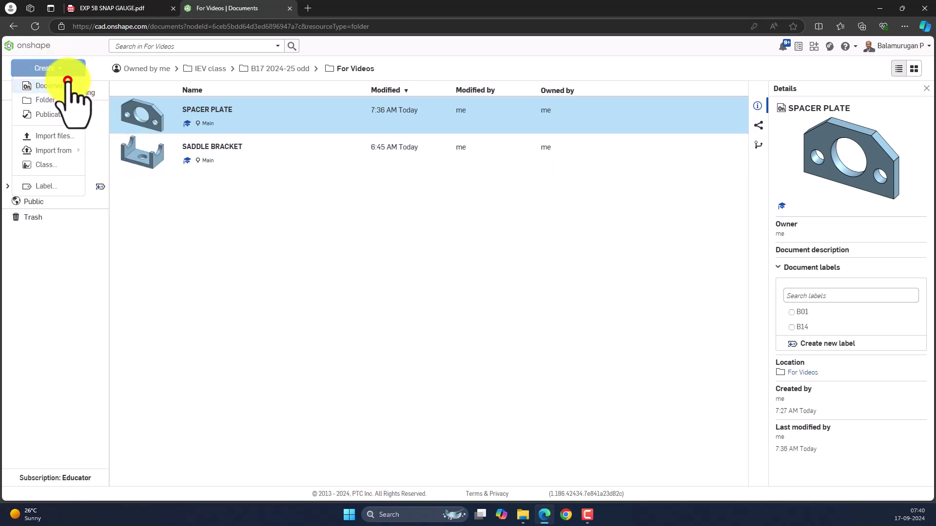
left_click(67, 84)
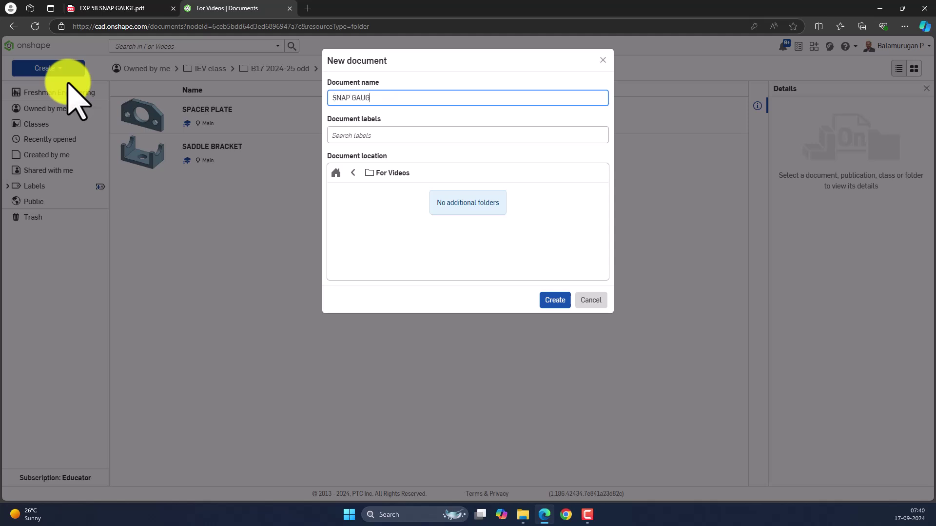
left_click(555, 300)
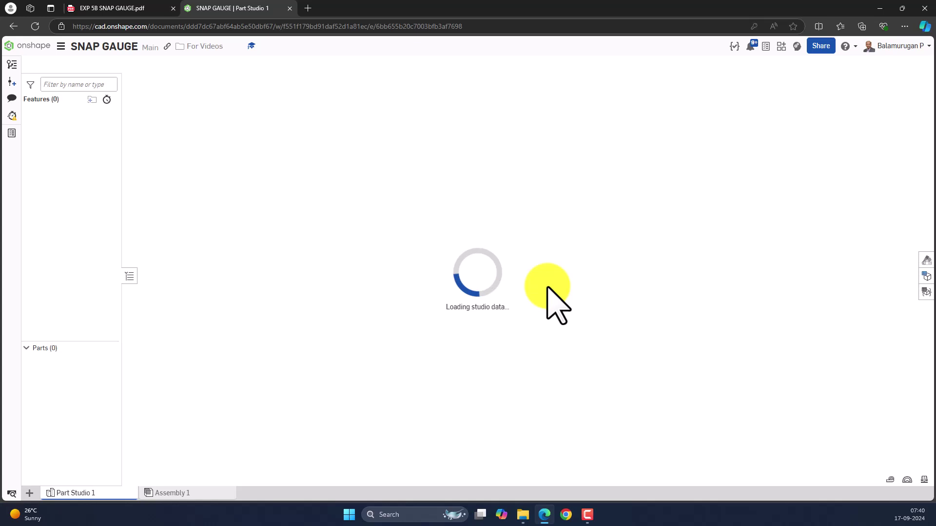
Check the snap gauge drawing, start a sketch on the Front plane, and view it normal to the sketch plane
left_click(116, 8)
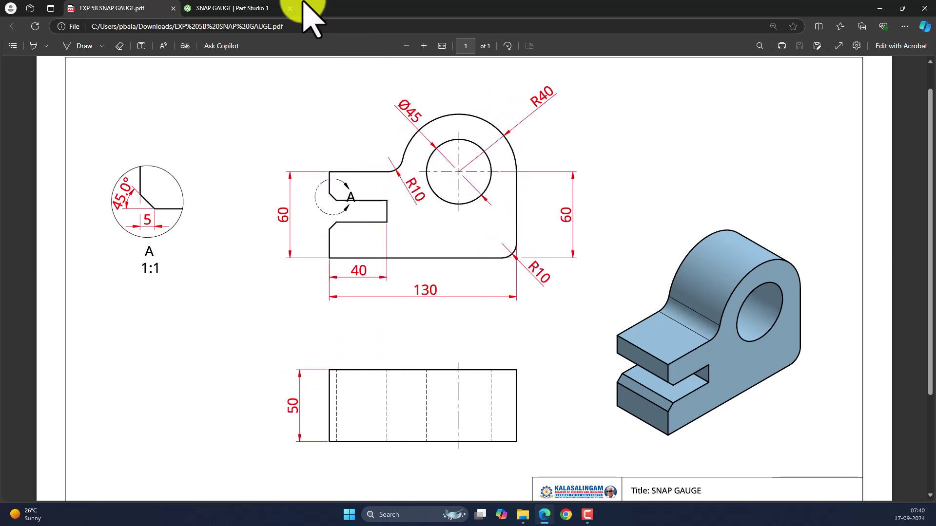
left_click(241, 7)
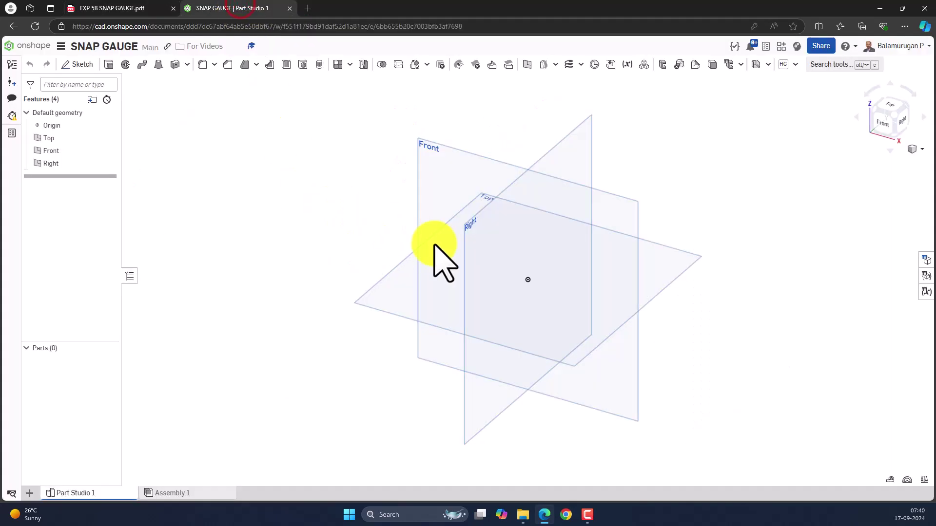
left_click(443, 157)
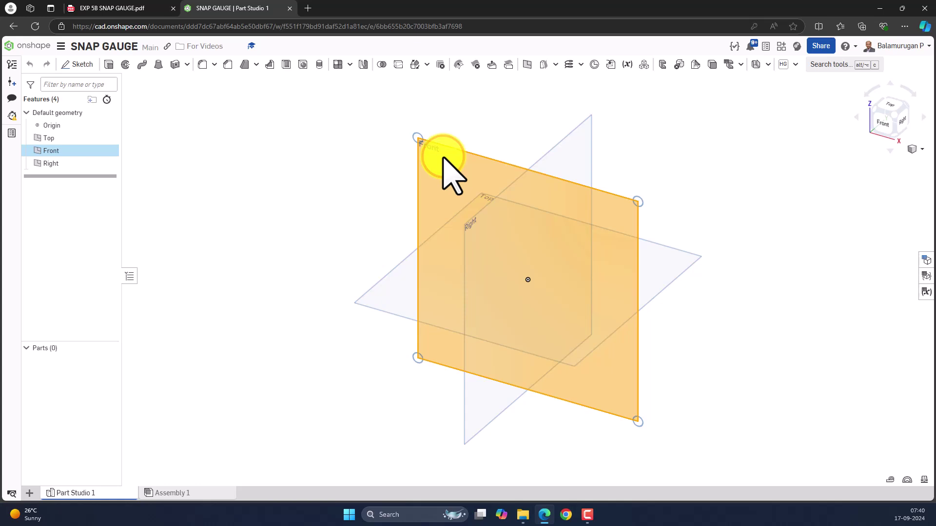
left_click(78, 65)
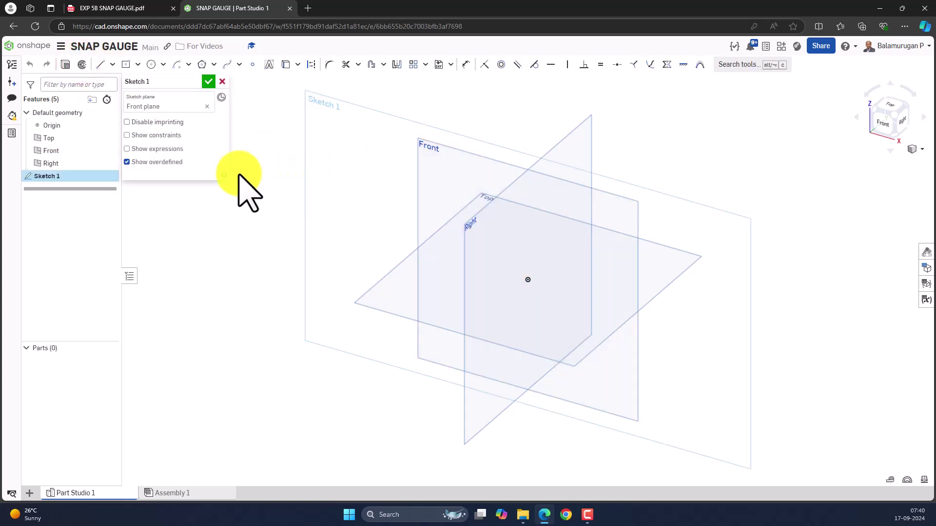
right_click(313, 170)
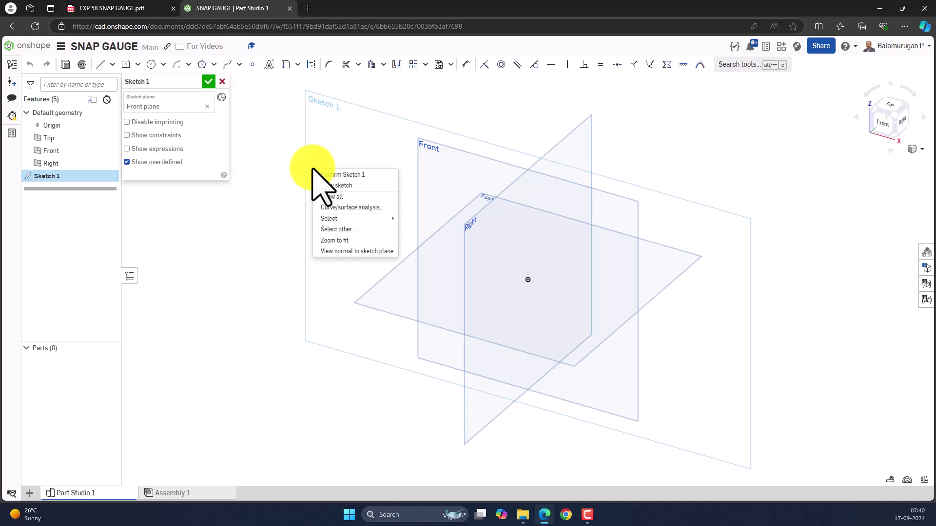
left_click(351, 252)
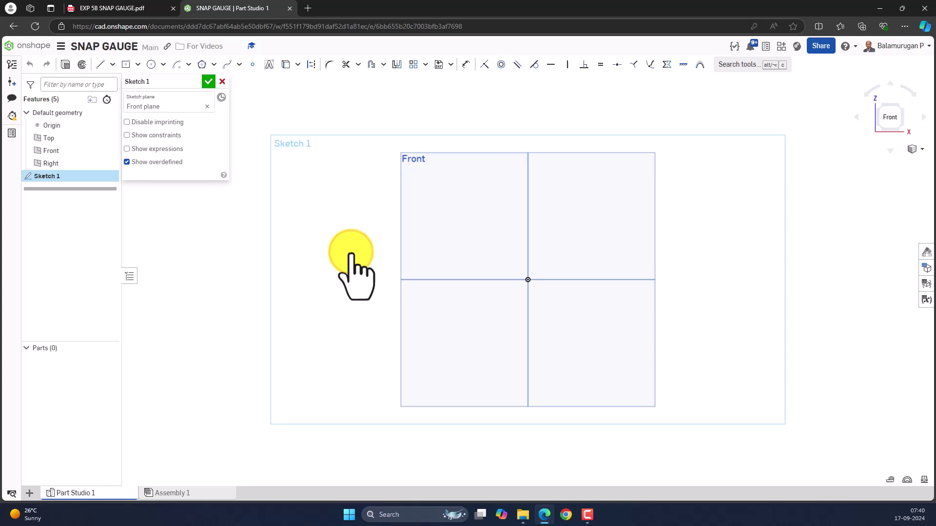
Consult the drawing and sketch a corner rectangle about 88 by 42 mm, extending up and right from the origin
left_click(120, 8)
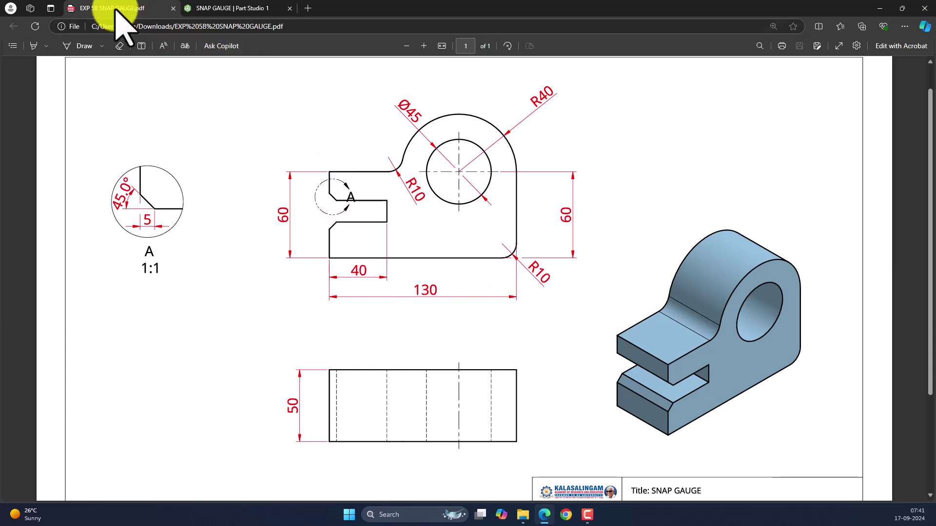
left_click(210, 8)
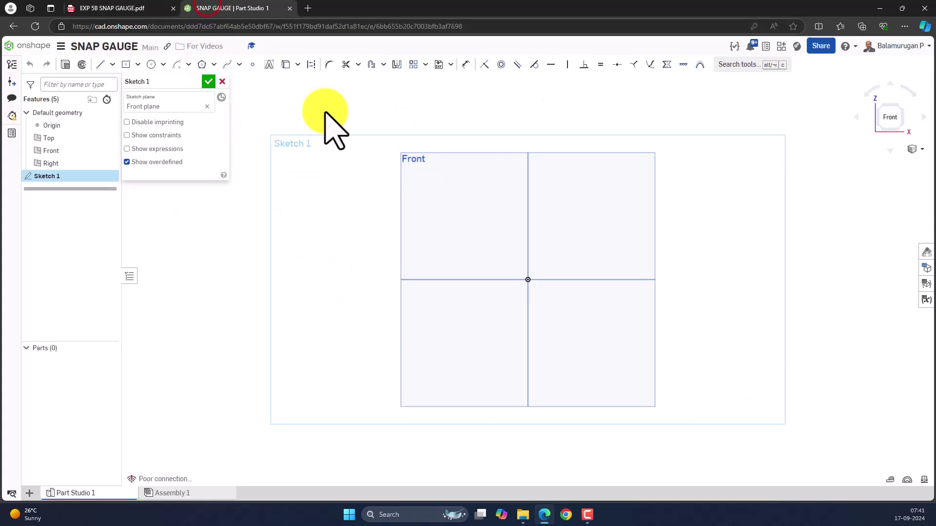
left_click(138, 65)
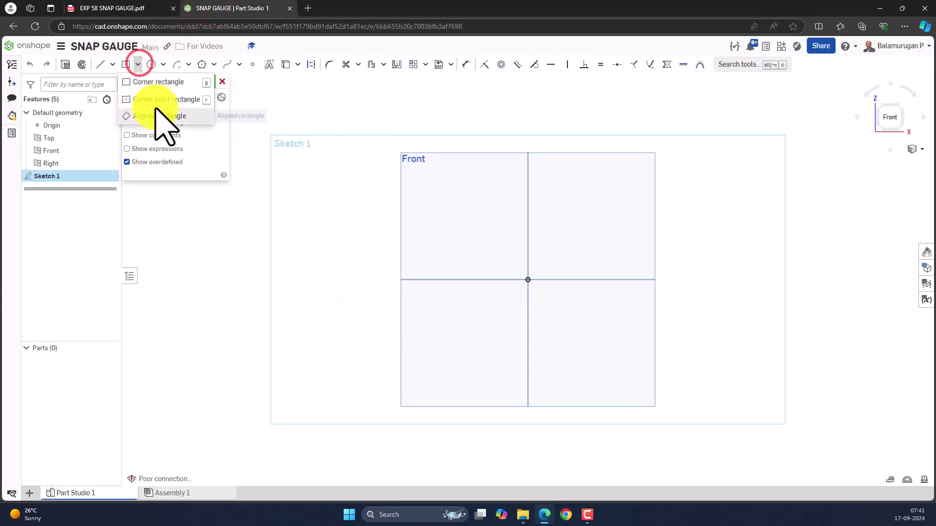
left_click(159, 82)
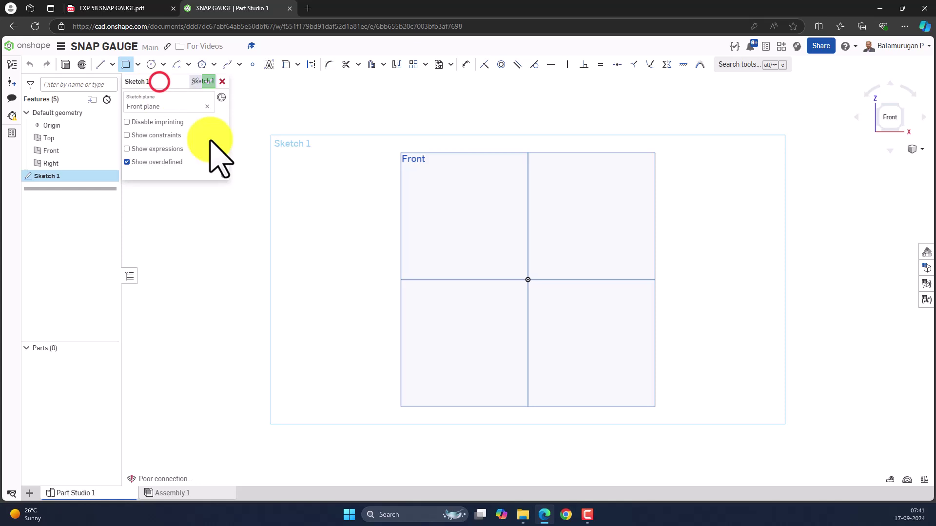
left_click(528, 280)
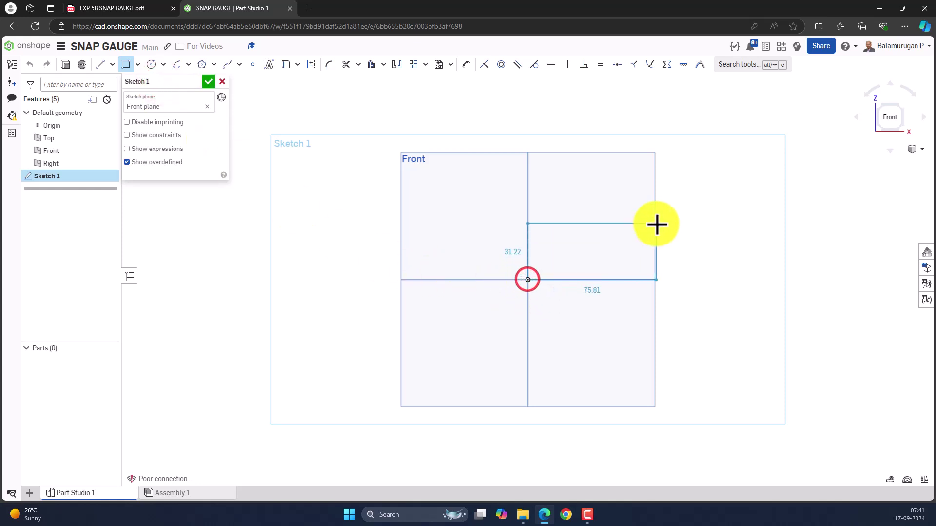
left_click(677, 207)
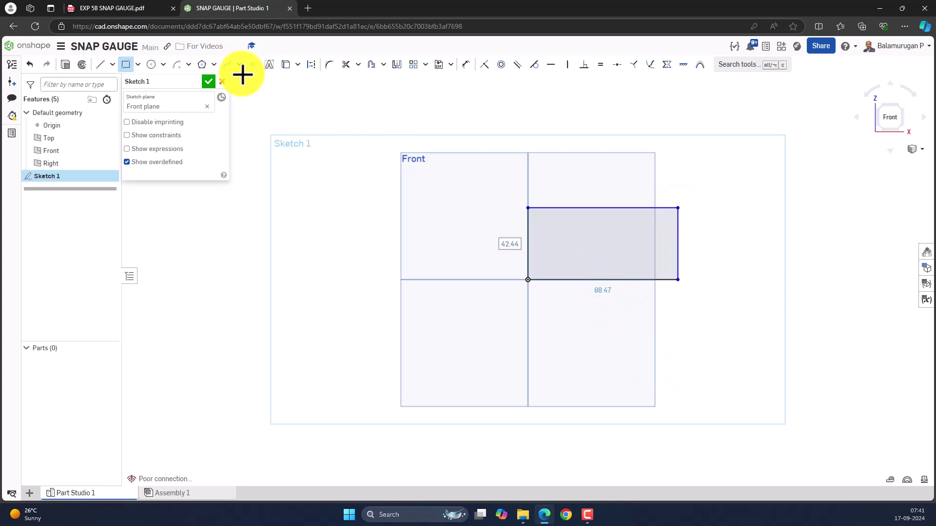
Set the rectangle to 130 mm wide and 60 mm high per the drawing, and place both dimensions outside the profile
left_click(112, 8)
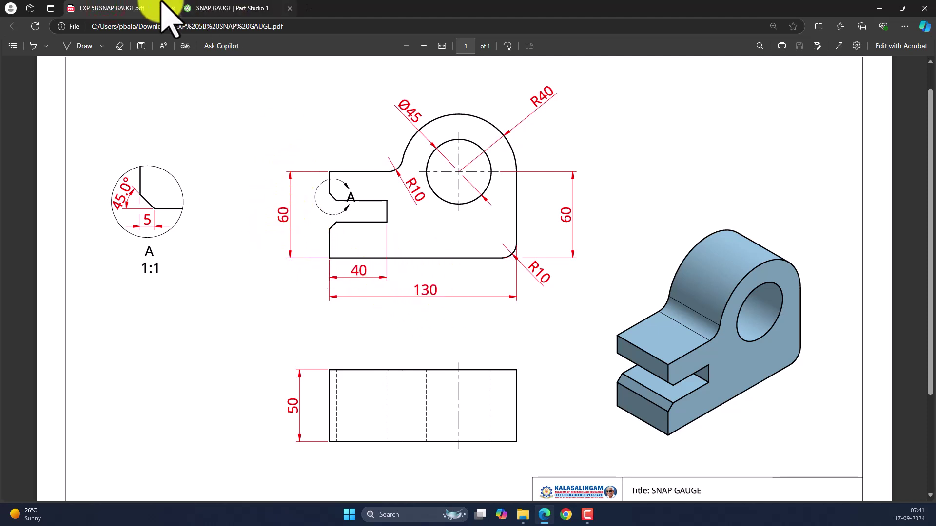
left_click(210, 8)
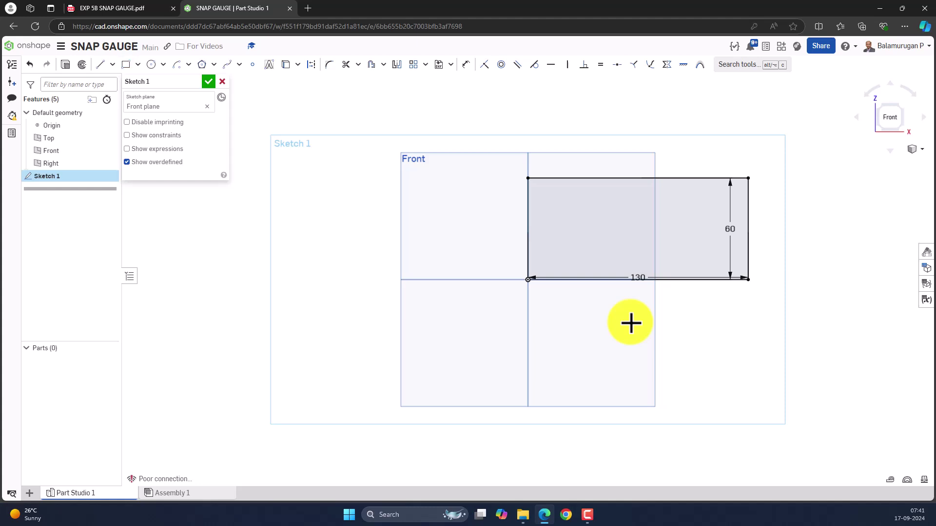
left_click_drag(641, 278, 639, 313)
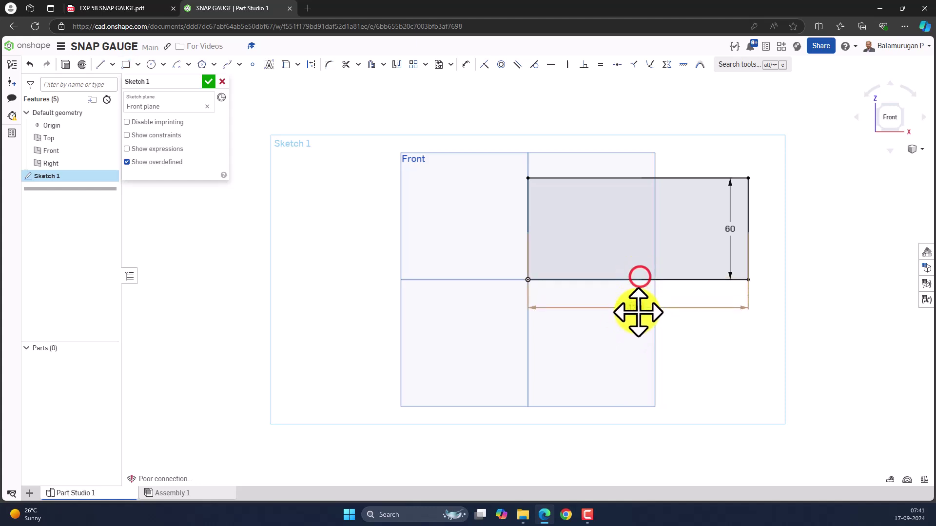
left_click_drag(730, 227, 790, 225)
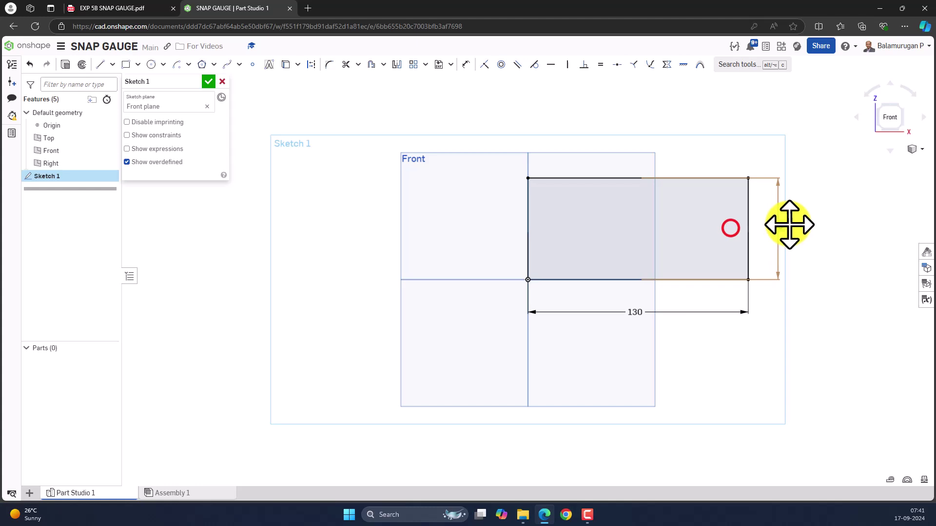
Check the drawing and add a 40 mm radius tangent arc from the rectangle's upper-right corner back to its upper edge
left_click(124, 8)
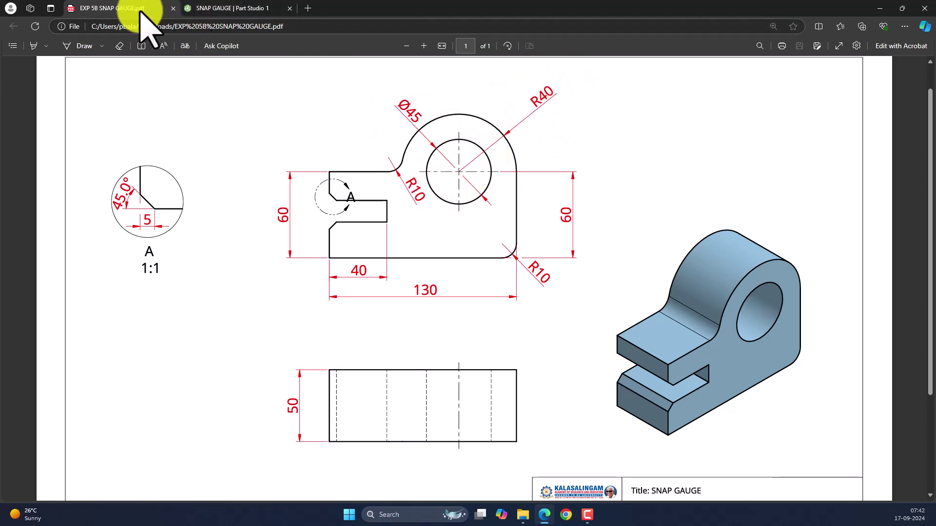
left_click(195, 8)
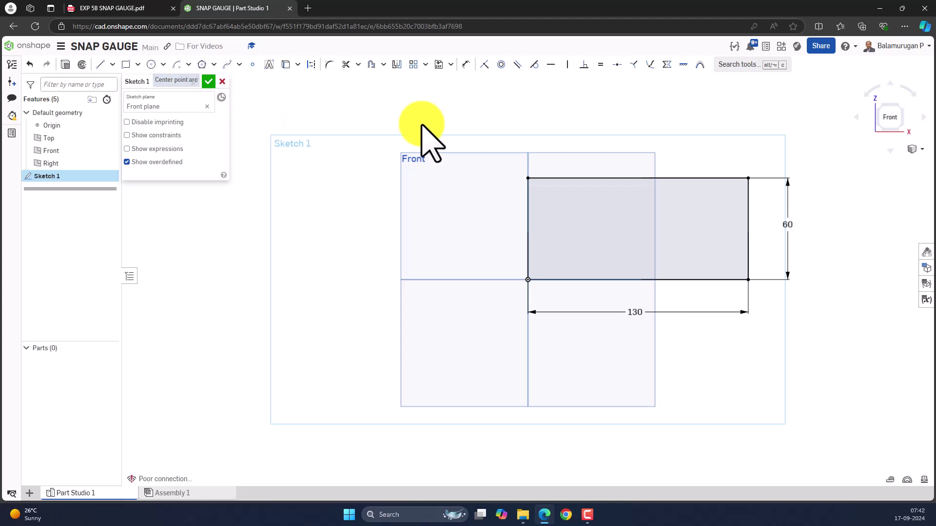
left_click(188, 65)
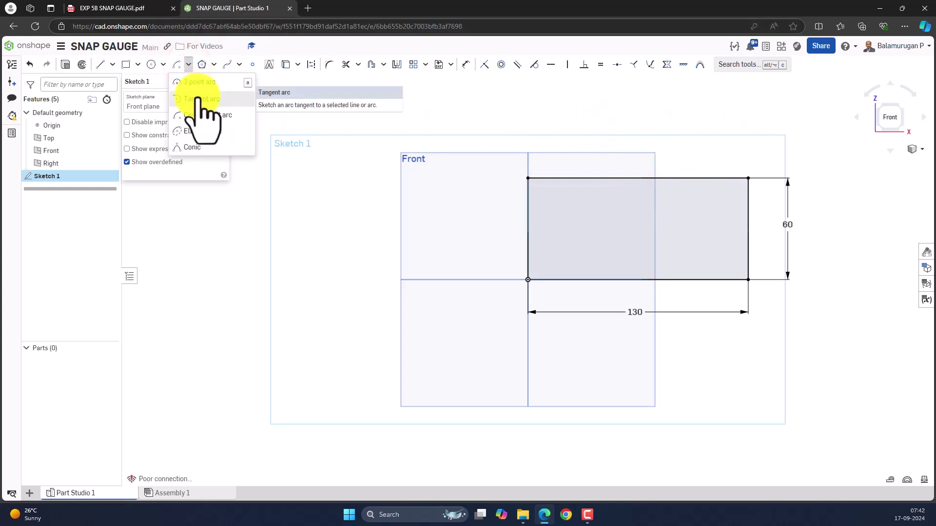
left_click(202, 99)
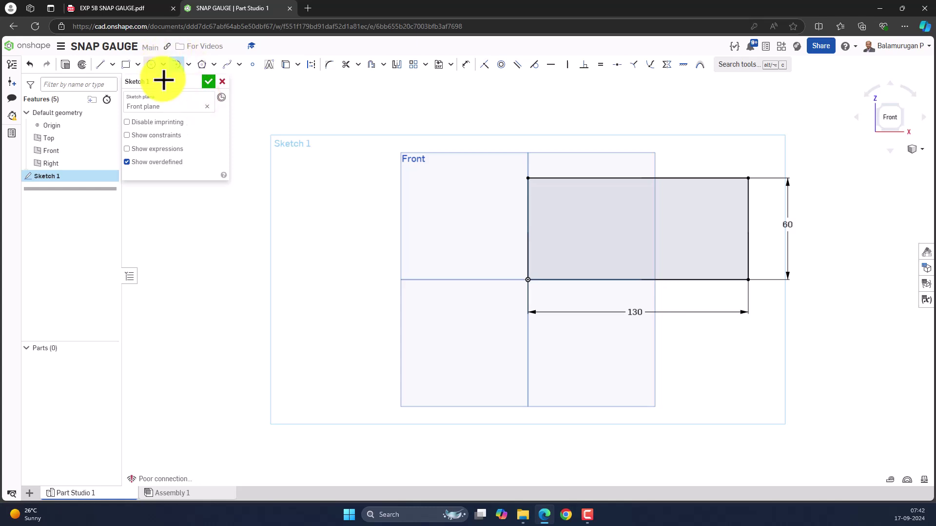
left_click(750, 205)
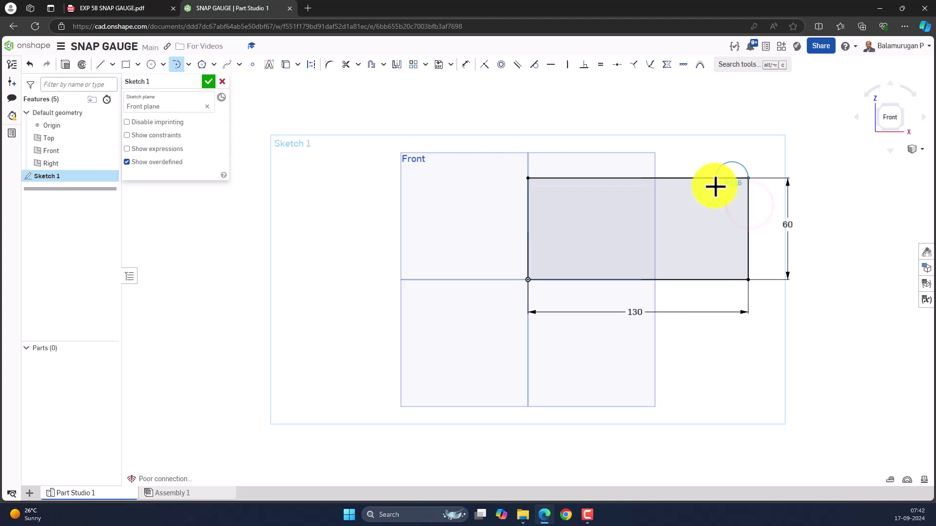
left_click(643, 178)
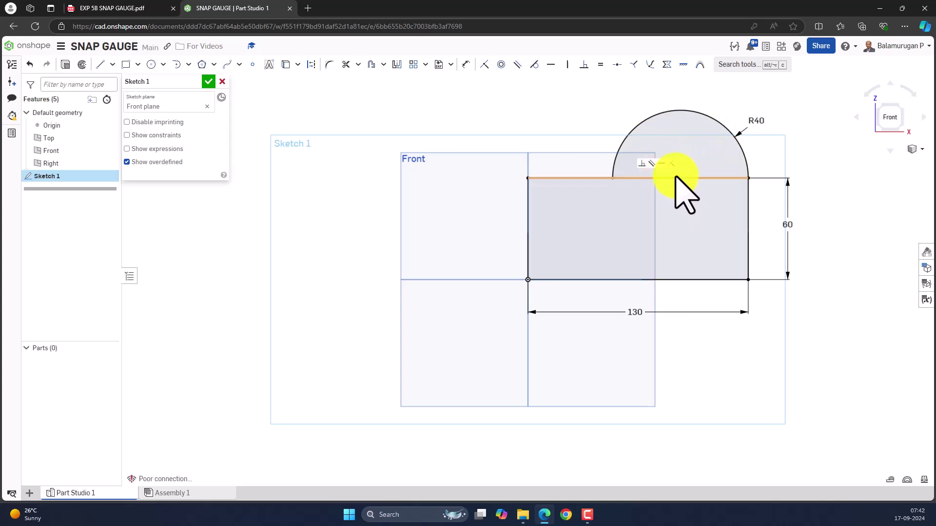
Check the hole size in the drawing and sketch a 45 mm diameter circle centred on the arc's centre point
left_click(135, 9)
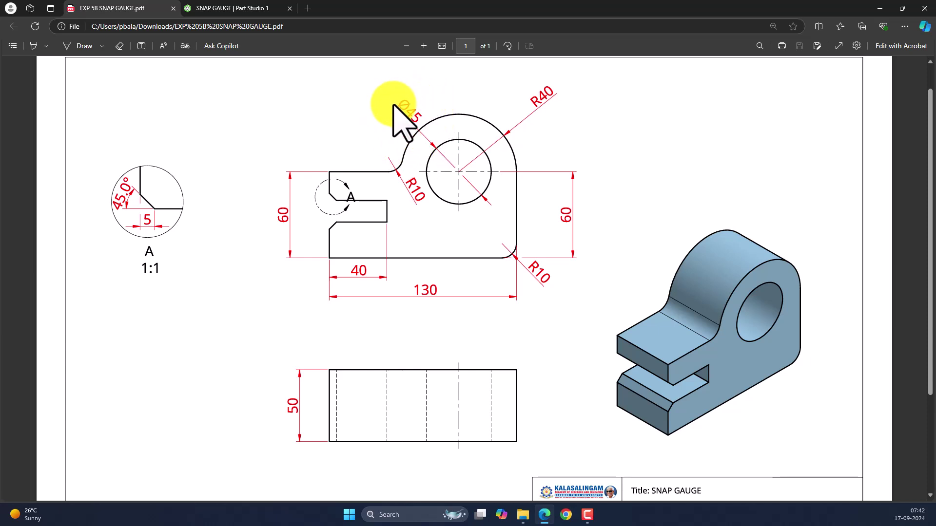
left_click(220, 8)
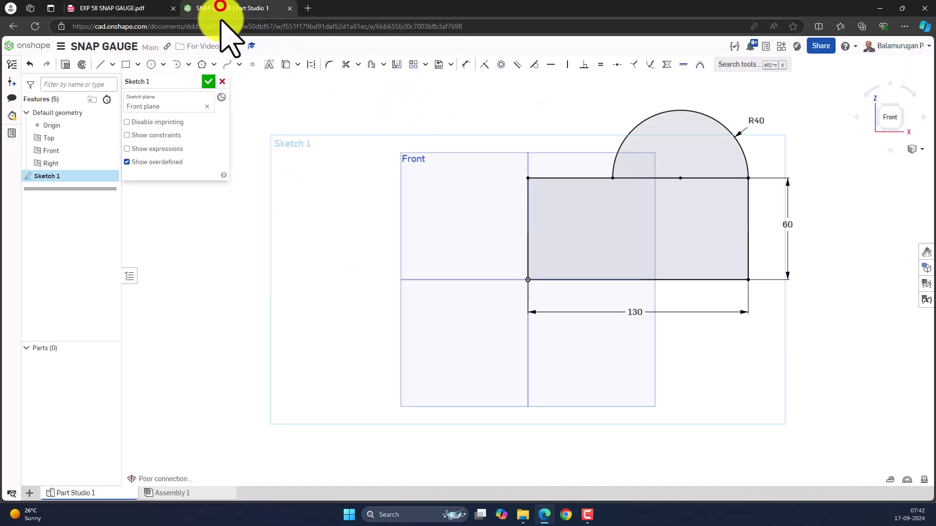
left_click(151, 64)
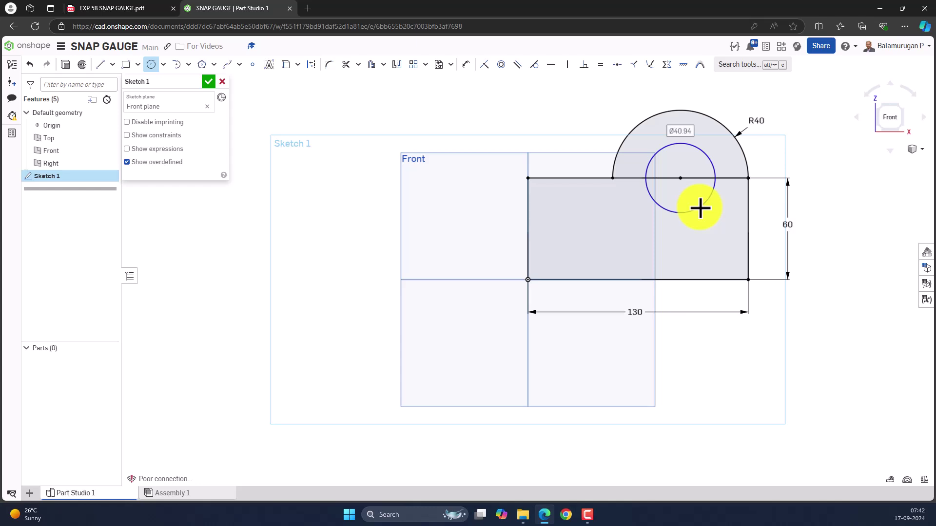
key("Return")
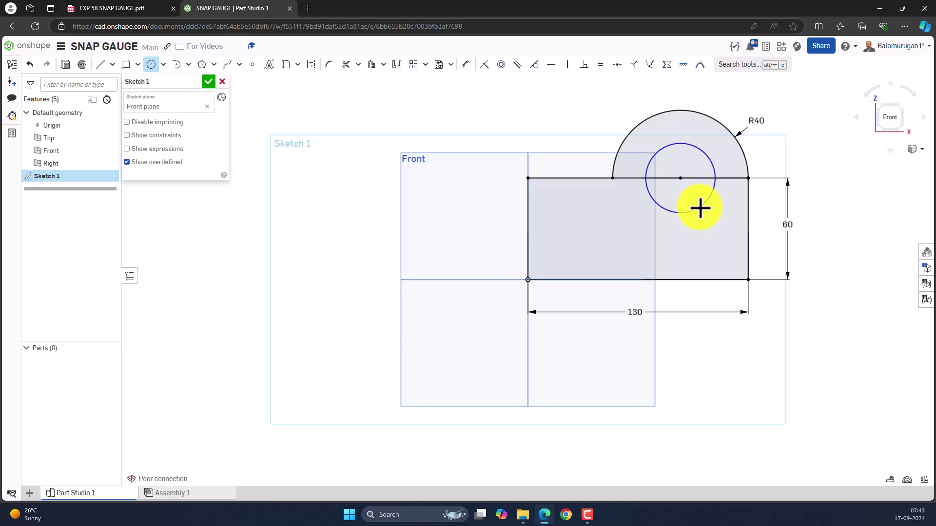
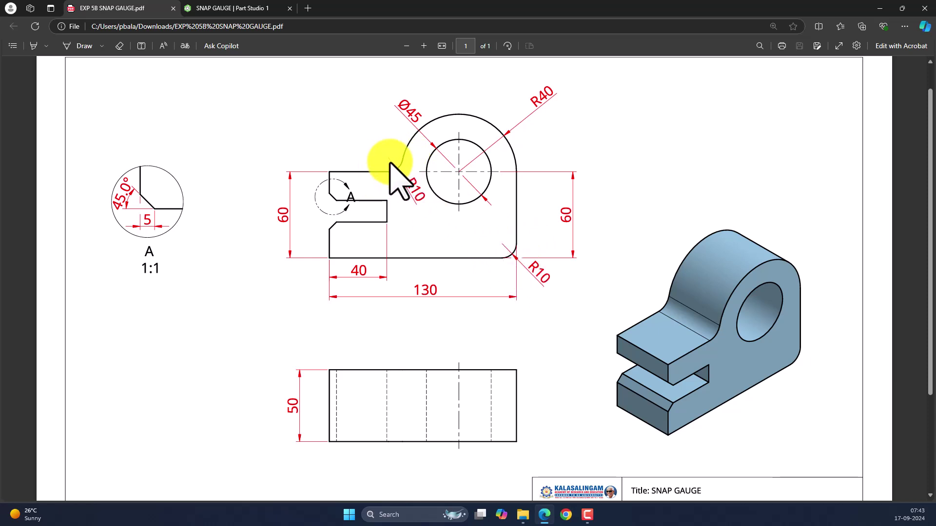
Fillet the rectangle's lower-right corner with a 10 mm radius
left_click(216, 8)
scroll(636, 187, "up", 3)
scroll(636, 187, "down", 1)
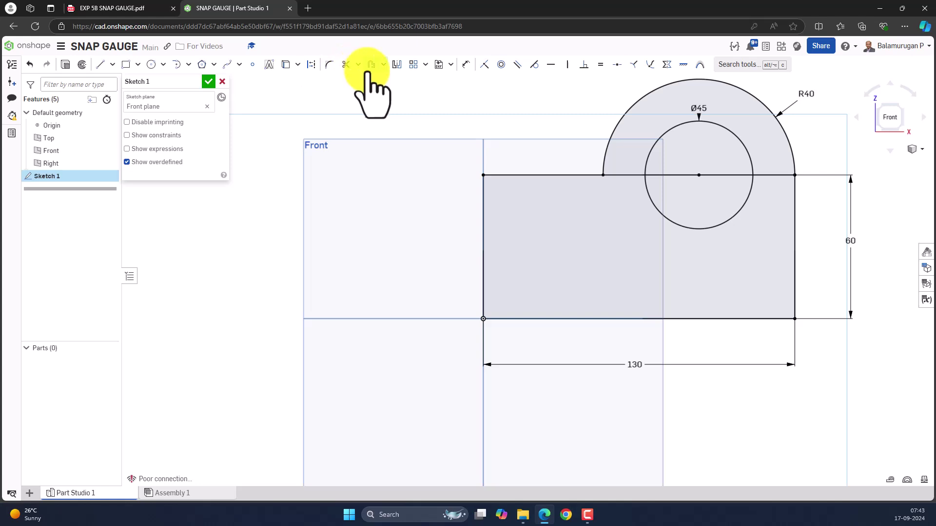
left_click(329, 64)
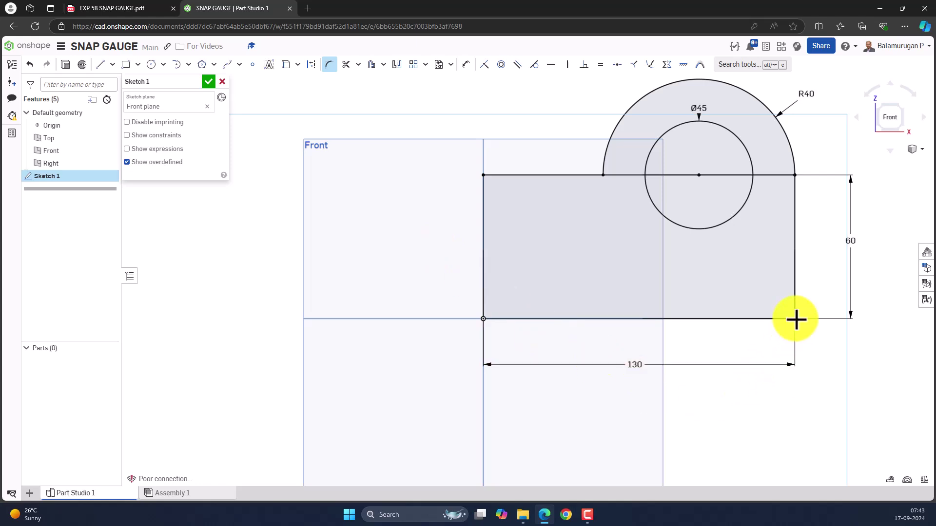
left_click(804, 358)
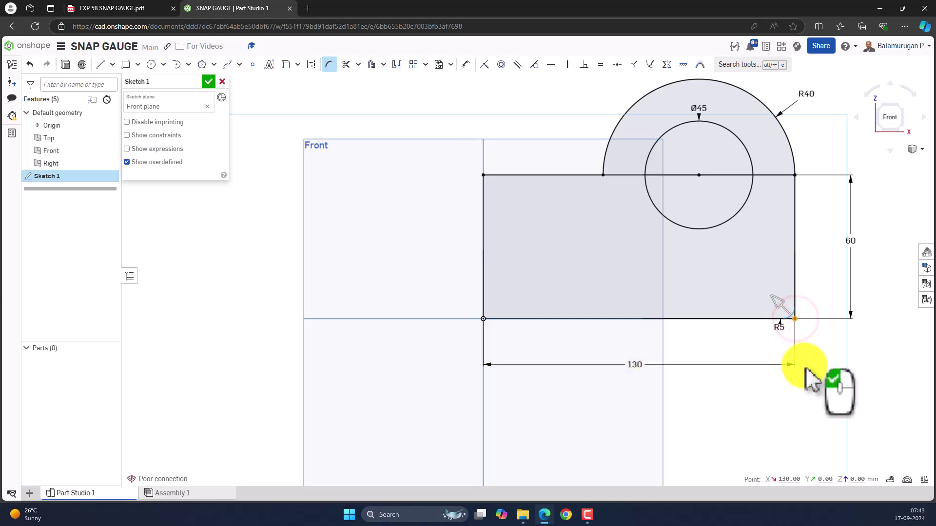
left_click(782, 332)
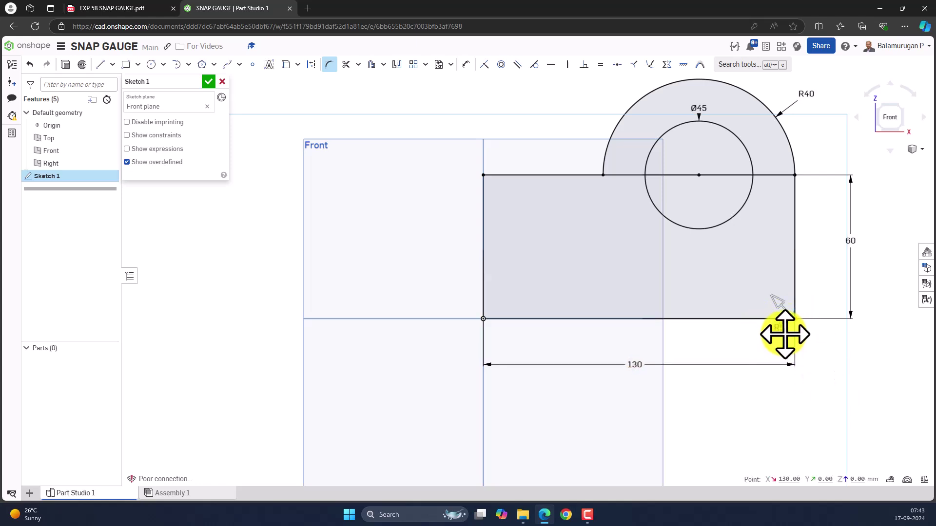
left_click(785, 334)
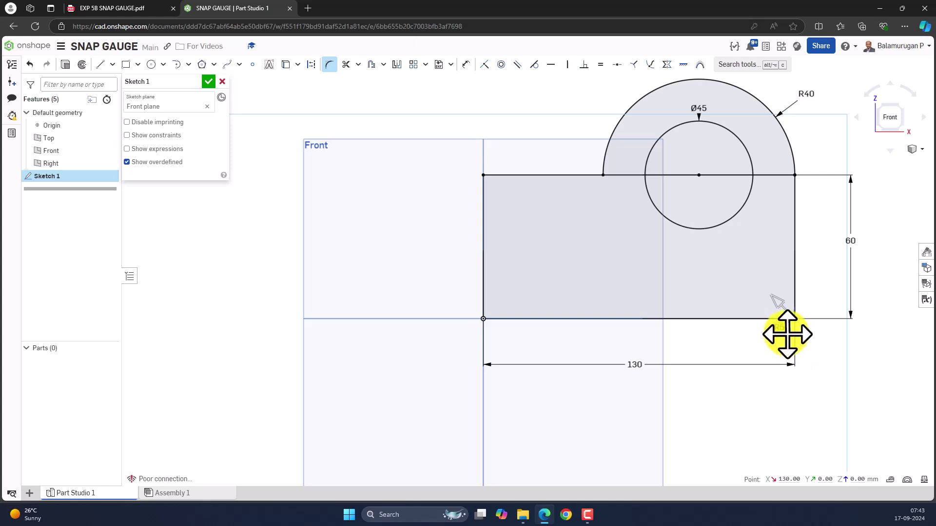
left_click(792, 321)
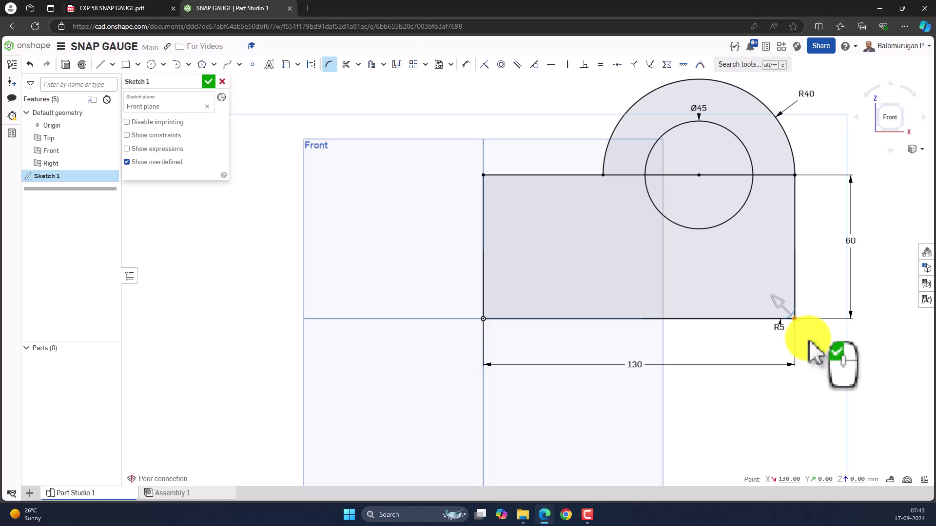
left_click(808, 341)
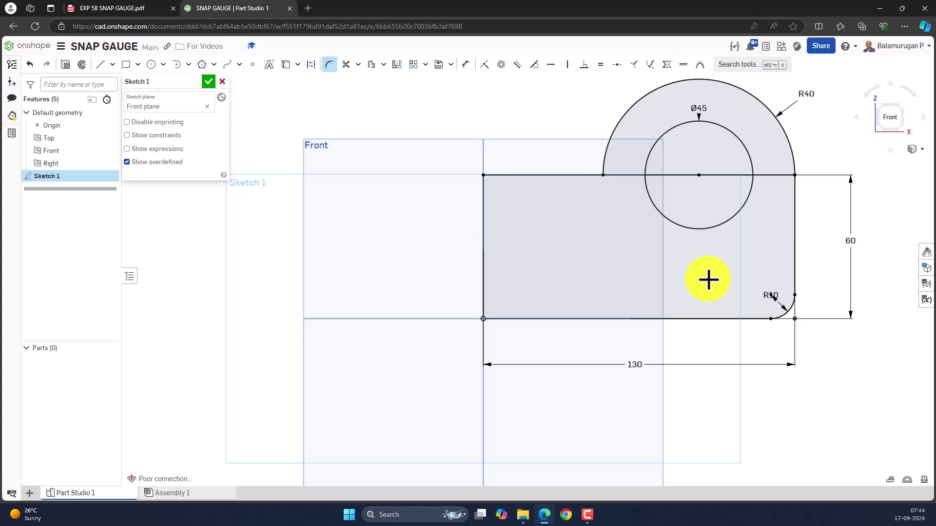
Trim away the rectangle's upper edge between the two ends of the arc, including the parts inside the circle
left_click(604, 176)
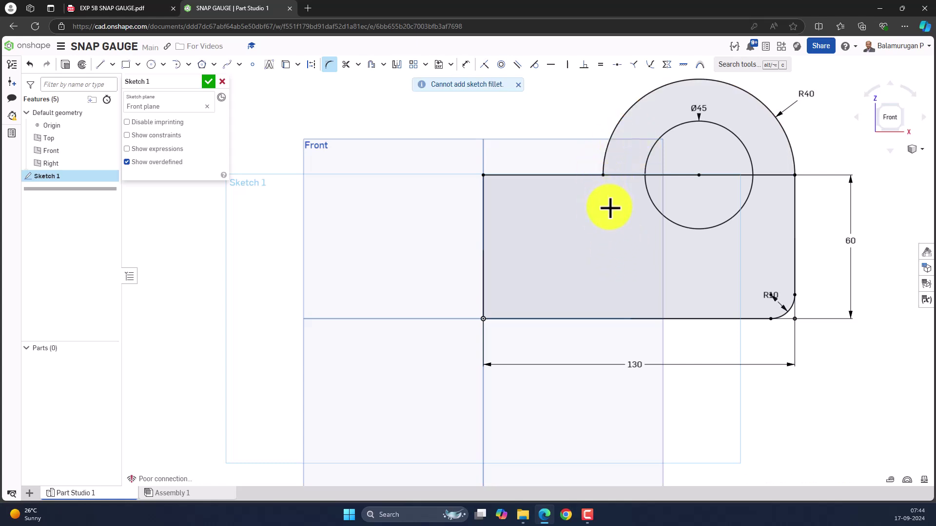
key("Escape")
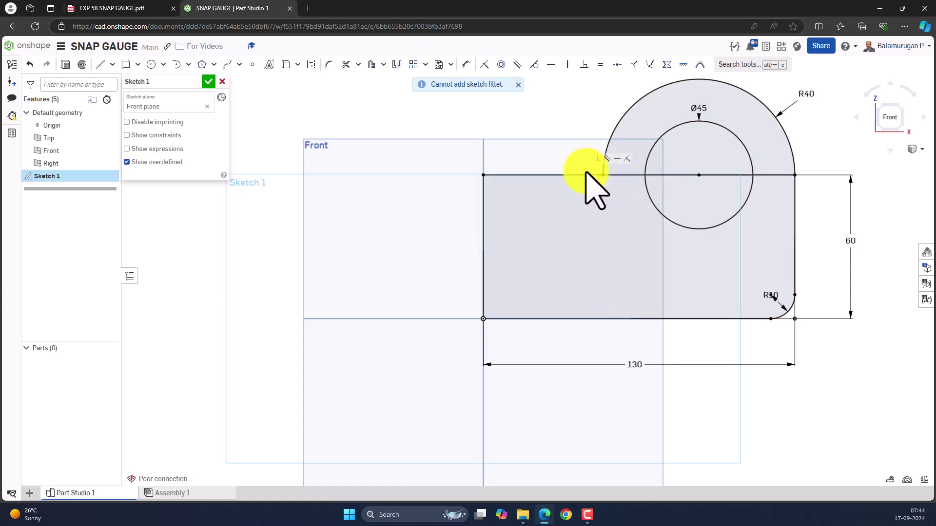
left_click(612, 157)
left_click(346, 64)
left_click(626, 174)
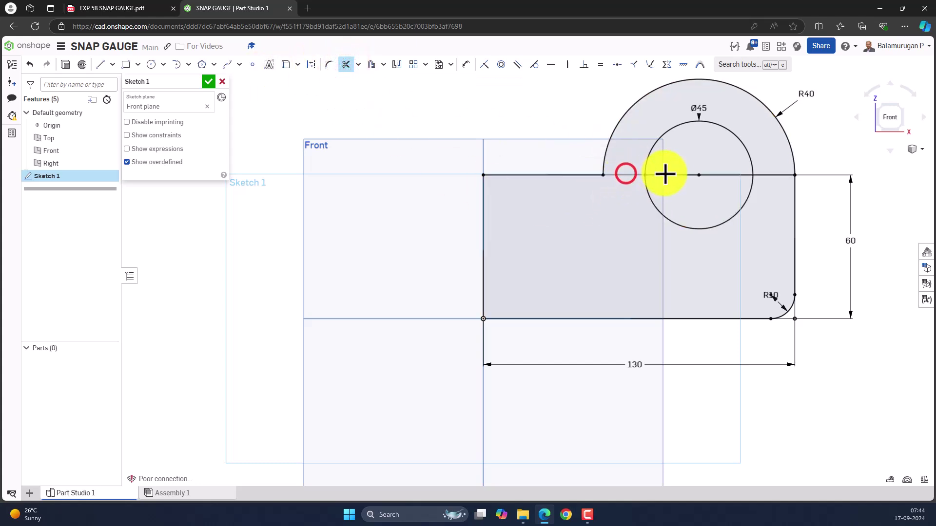
left_click(669, 174)
left_click(724, 174)
left_click(777, 175)
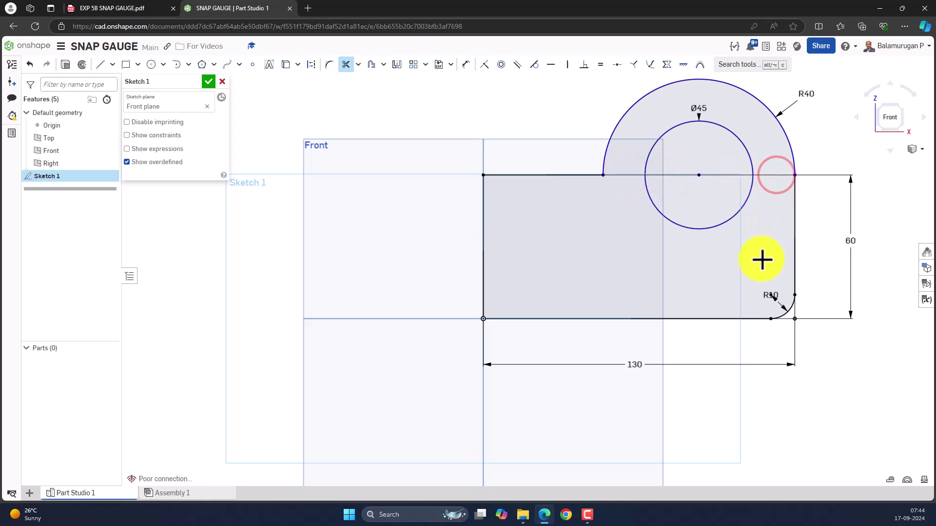
Fillet the corner where the arc's left end meets the rectangle's upper edge with a 10 mm radius
scroll(673, 208, "down", 2)
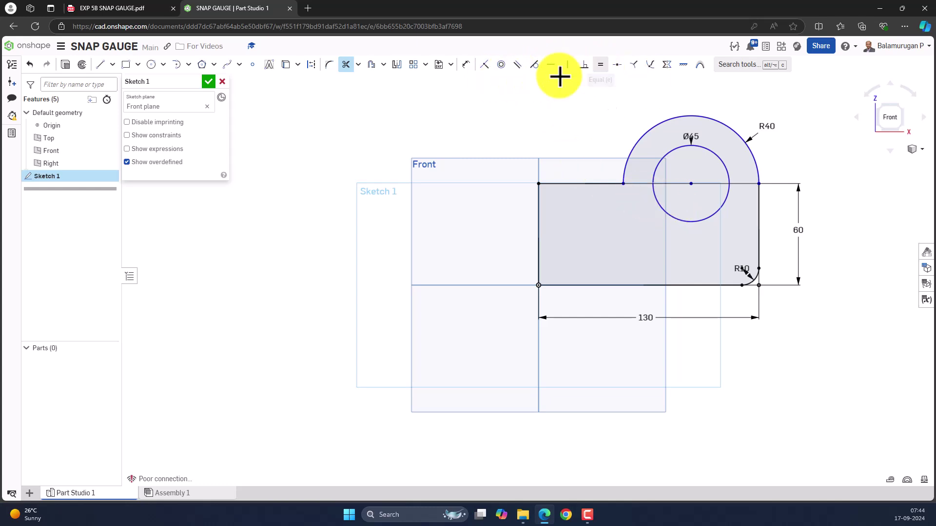
left_click(329, 65)
left_click(624, 184)
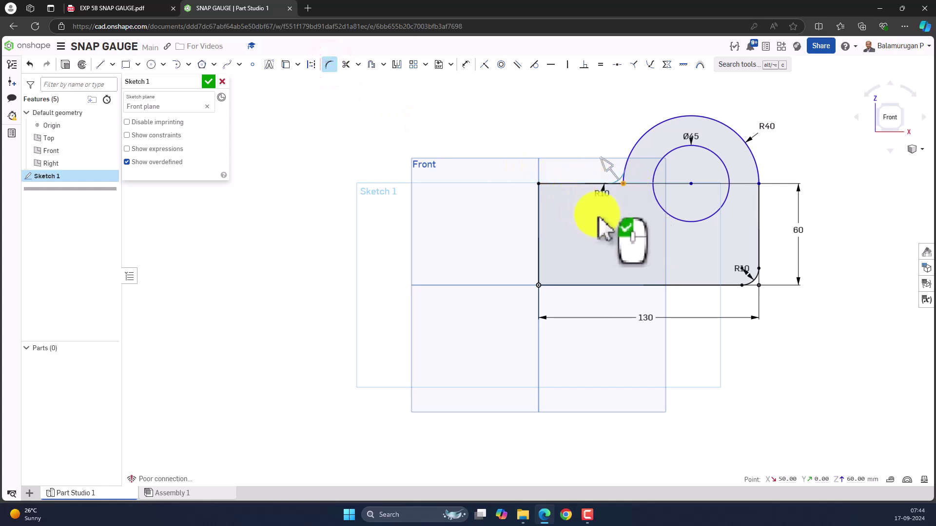
left_click(619, 235)
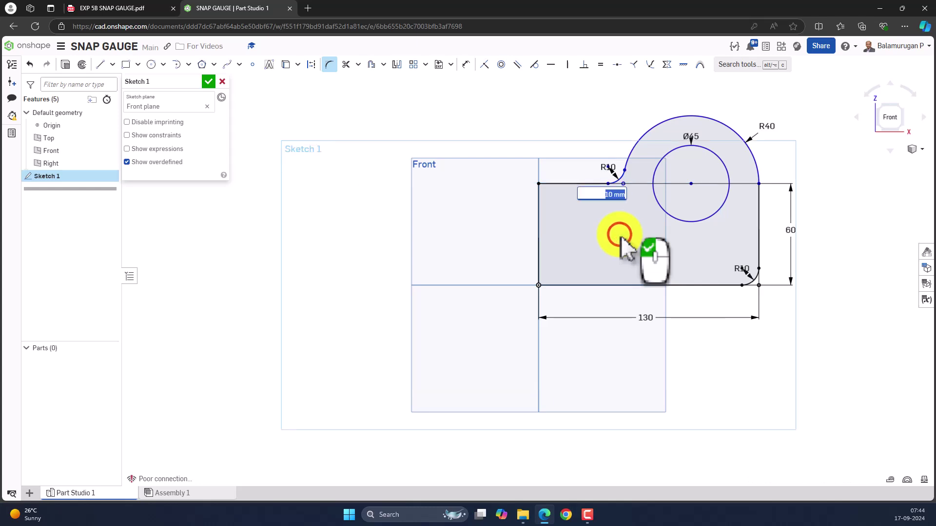
left_click(749, 271)
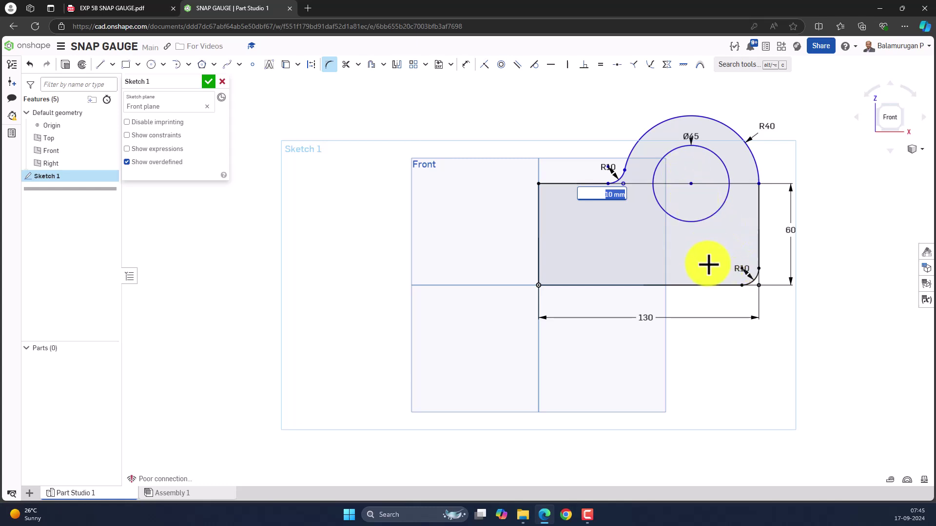
Check the drawing and dimension the horizontal distance from the circle's centre to the profile's right edge
left_click(132, 9)
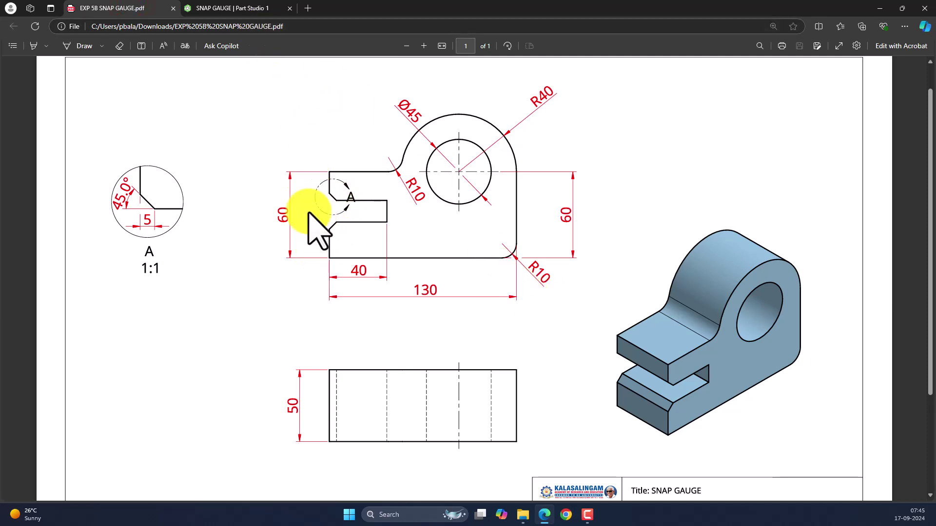
left_click(227, 6)
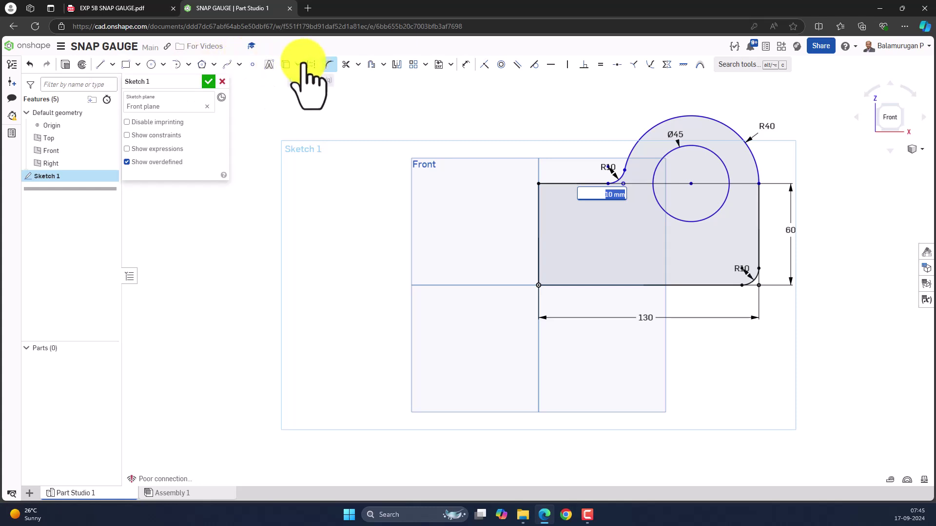
left_click(466, 65)
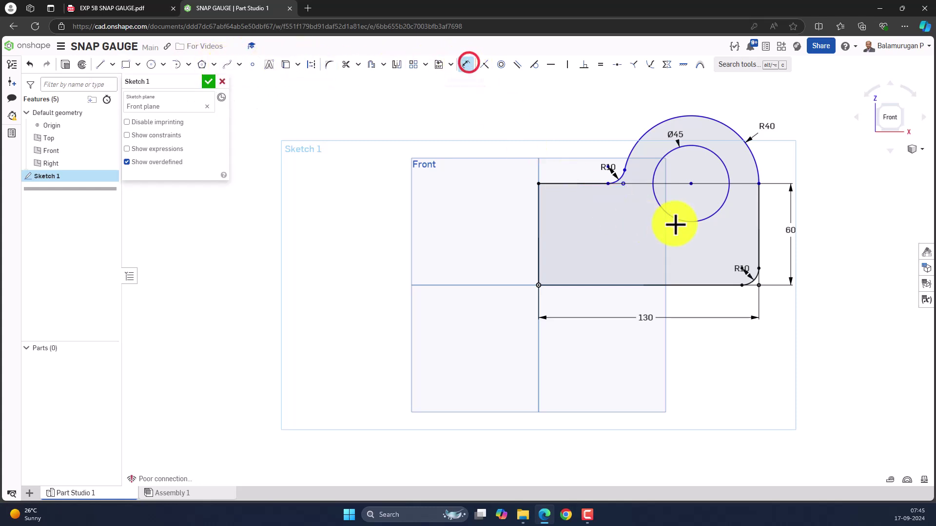
left_click(759, 198)
left_click(736, 239)
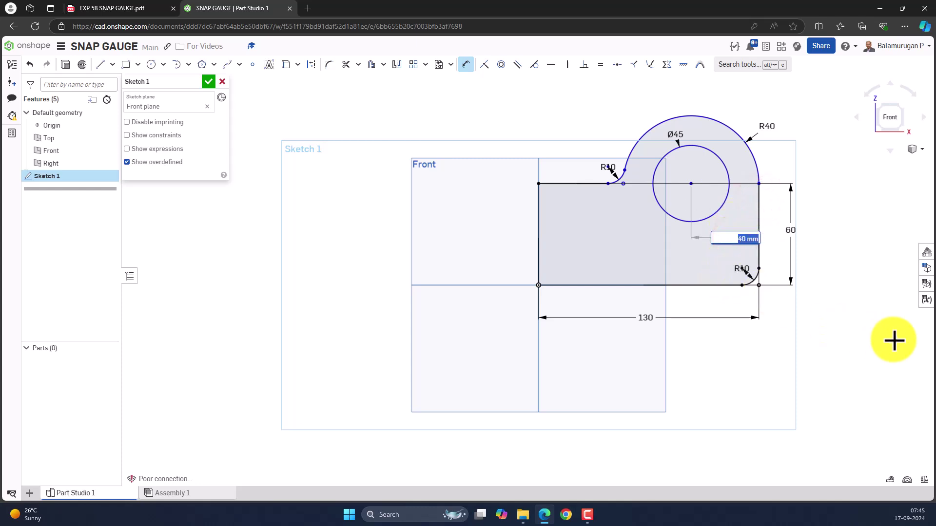
key("Return")
Apply a horizontal constraint between the circle's centre and the right end of the arc
scroll(643, 204, "up", 2)
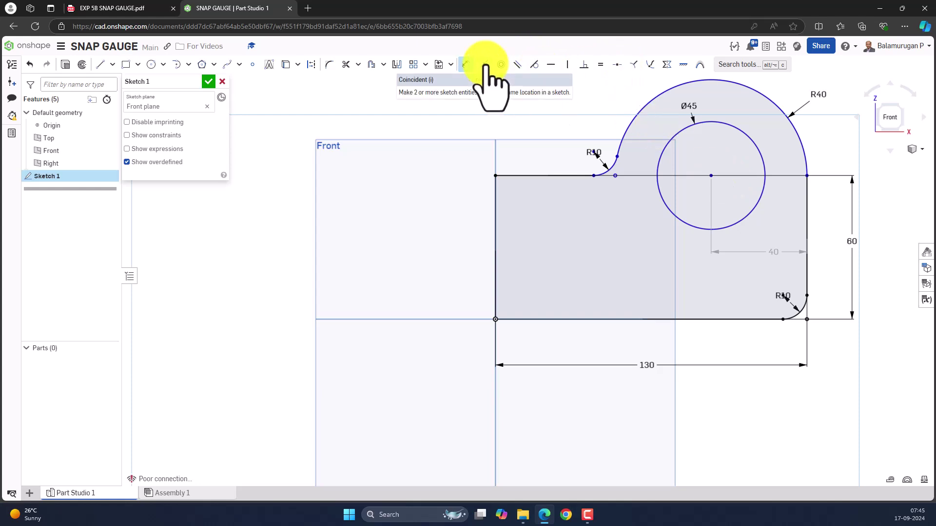
left_click(552, 64)
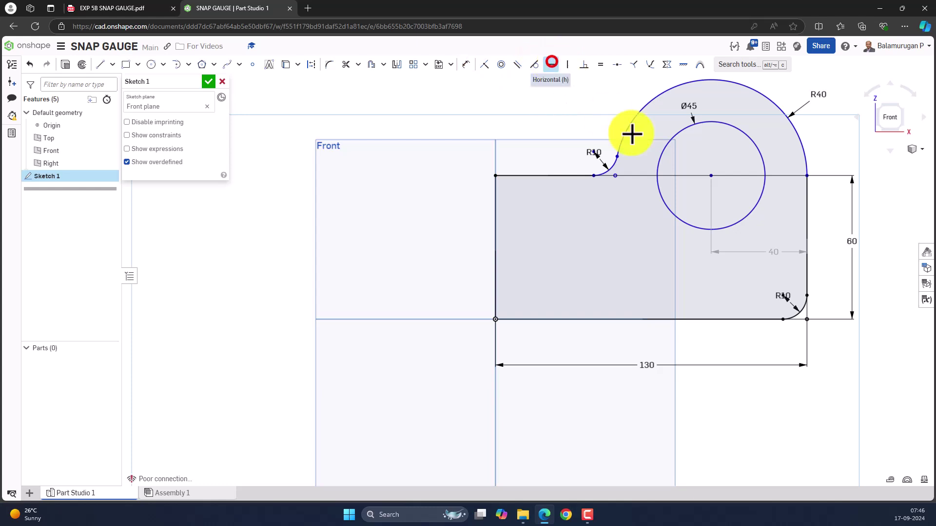
left_click(712, 176)
left_click(807, 175)
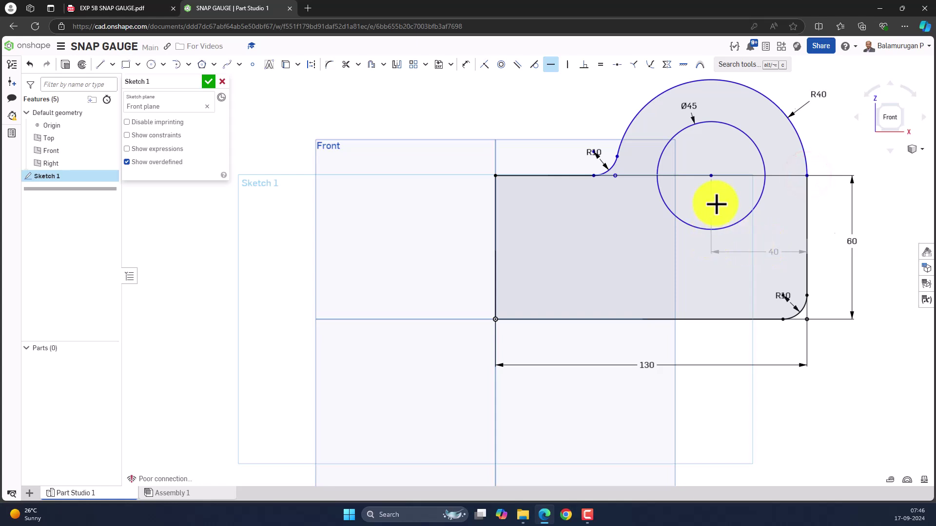
scroll(716, 204, "down", 3)
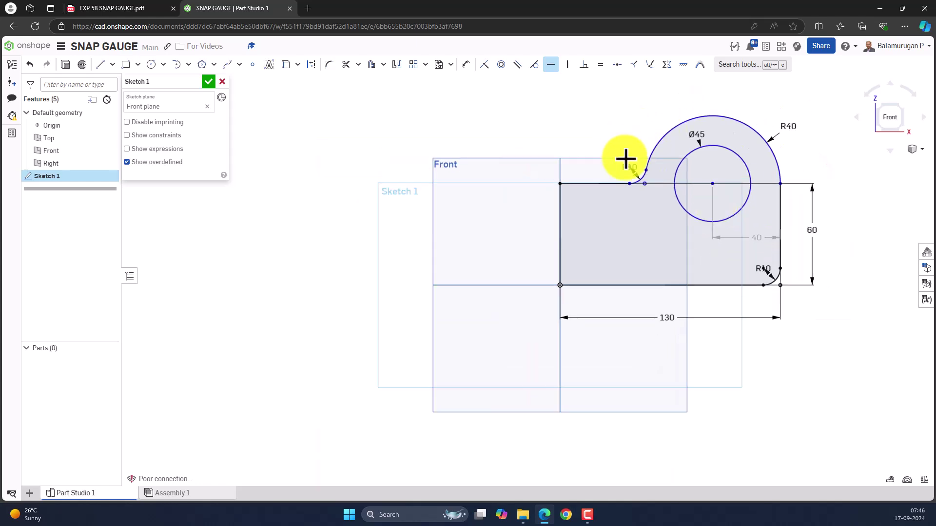
key("Escape")
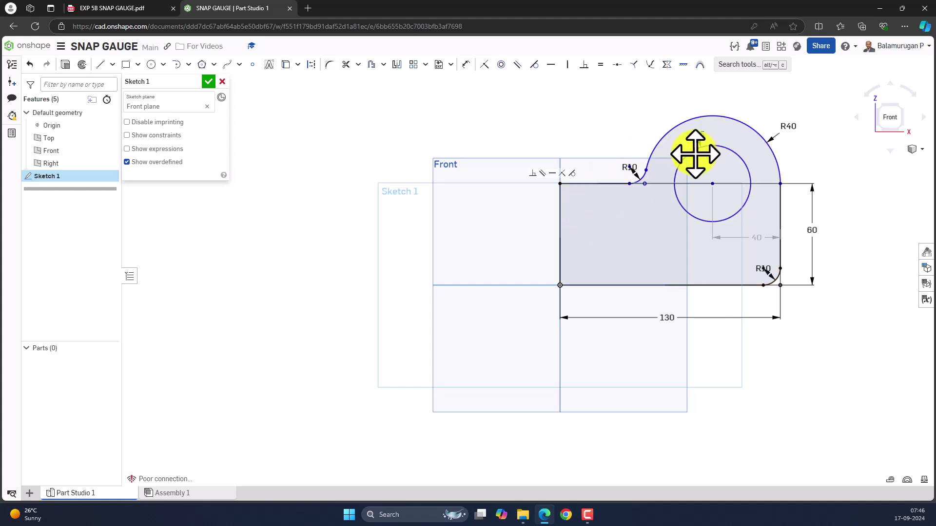
Apply a horizontal constraint between the upper fillet's end on the profile's upper edge and the circle's centre
scroll(670, 161, "up", 2)
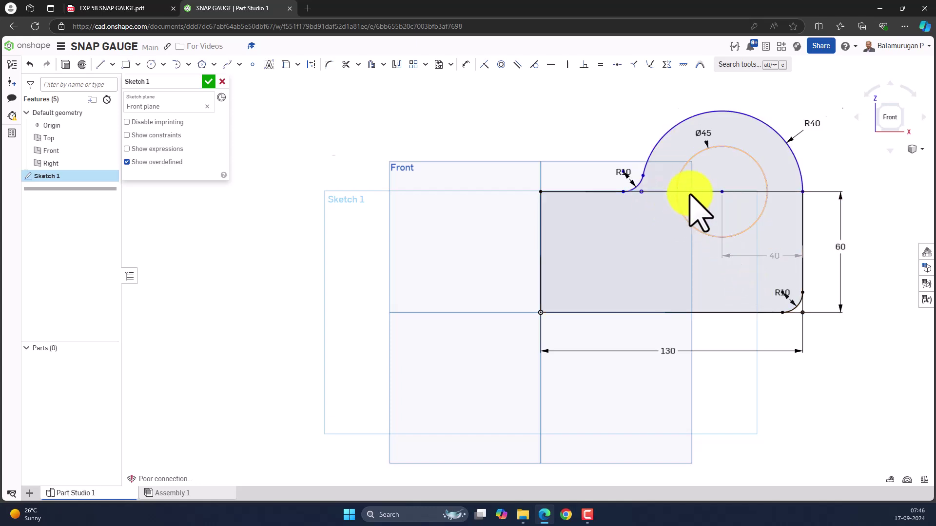
scroll(690, 195, "up", 2)
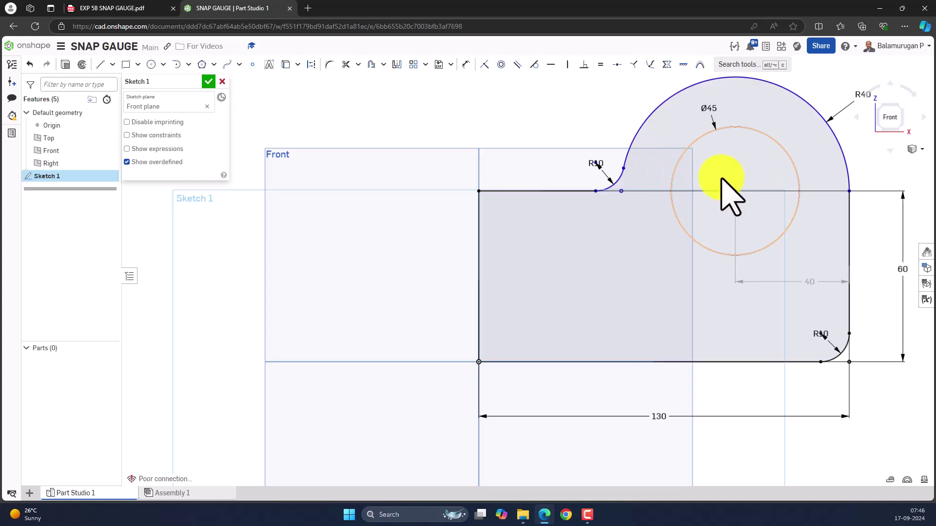
left_click(549, 64)
left_click(596, 190)
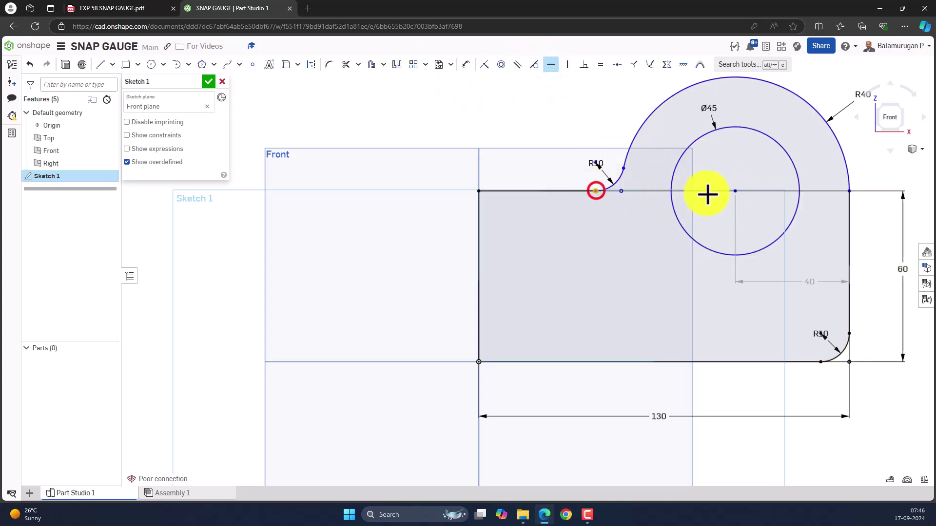
left_click(736, 191)
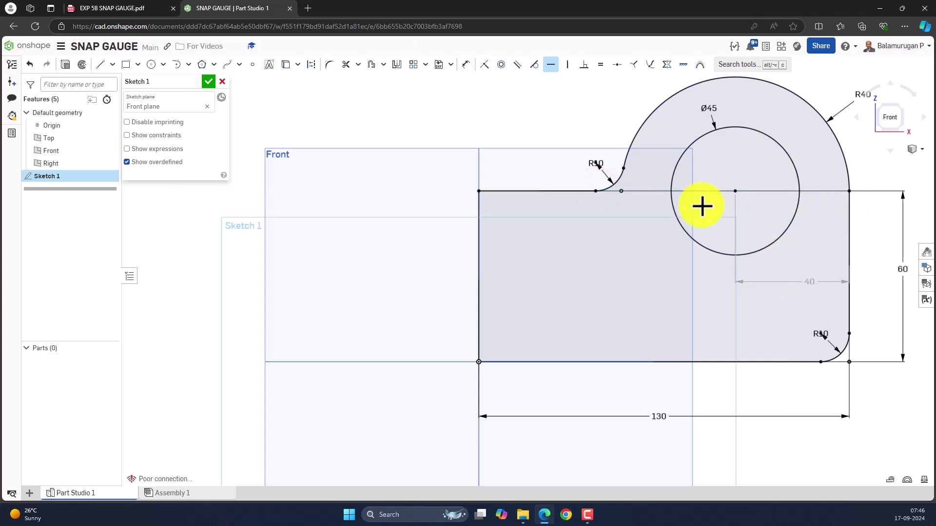
scroll(750, 190, "down", 1)
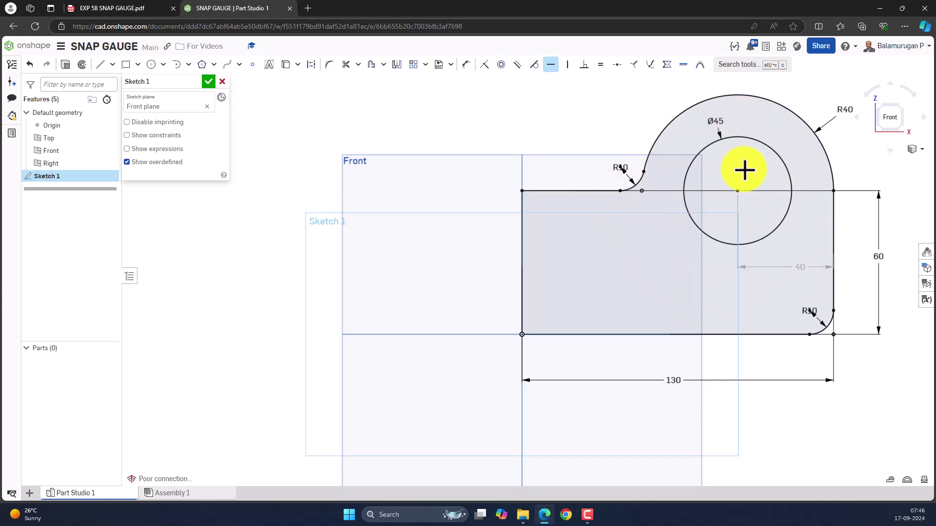
Consult the drawing and sketch a slot rectangle 40 mm long and 15 mm high, starting on the profile's left edge
left_click(119, 8)
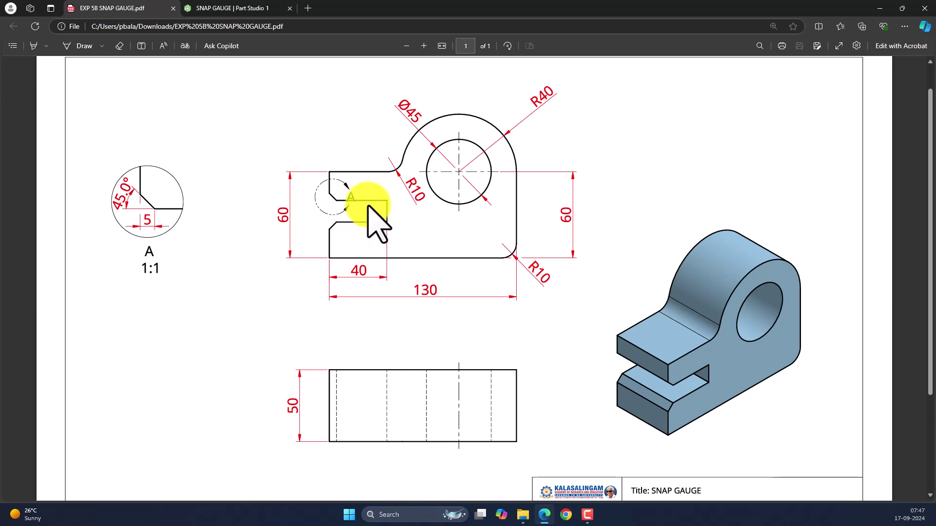
left_click(226, 8)
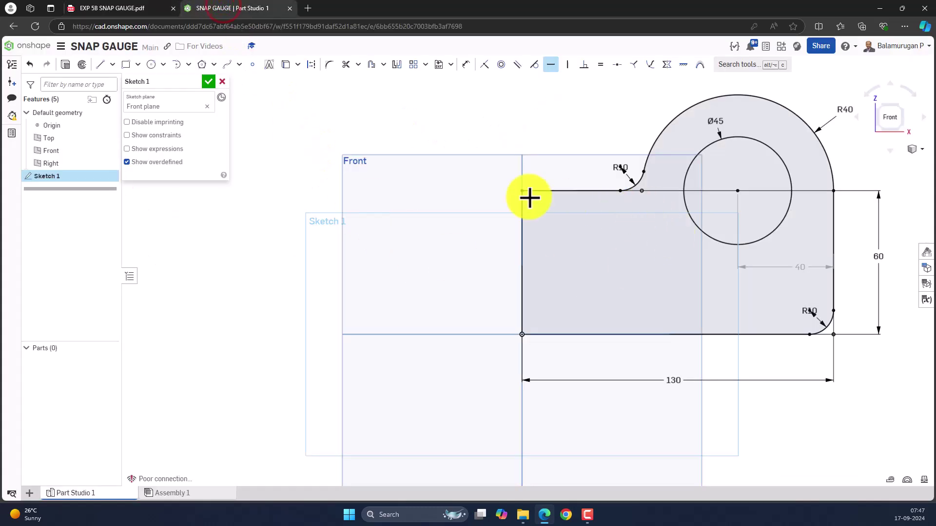
left_click(125, 64)
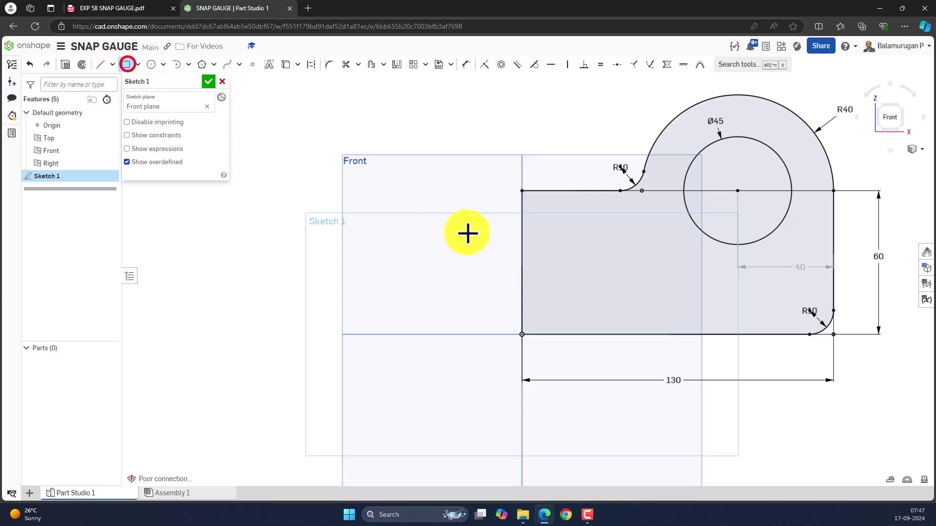
mouse_move(522, 238)
left_mouse_down()
mouse_move(616, 299)
mouse_move(613, 282)
mouse_move(604, 376)
mouse_move(616, 272)
left_mouse_up()
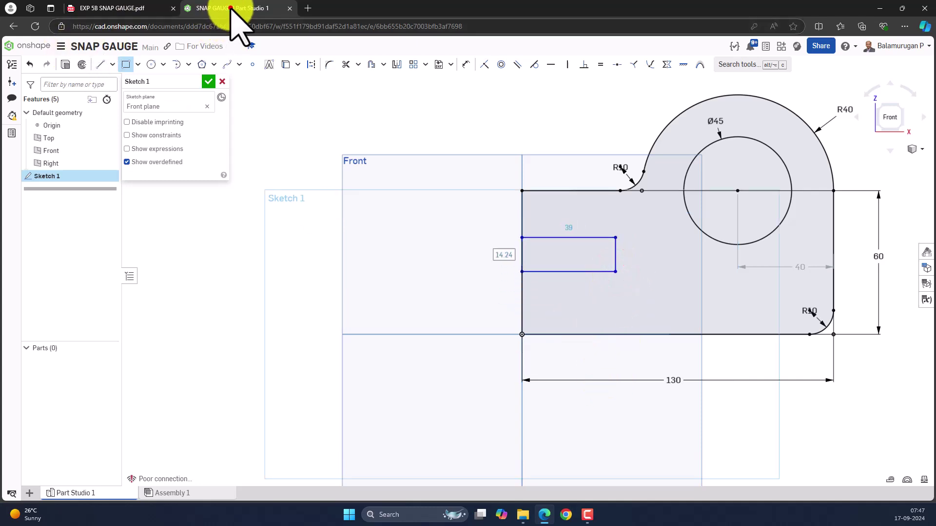
left_click(112, 8)
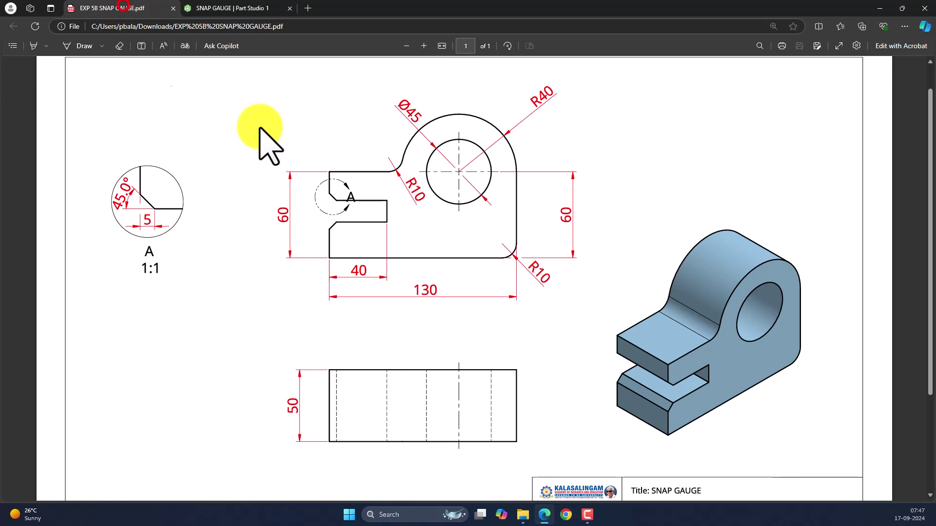
left_click(229, 9)
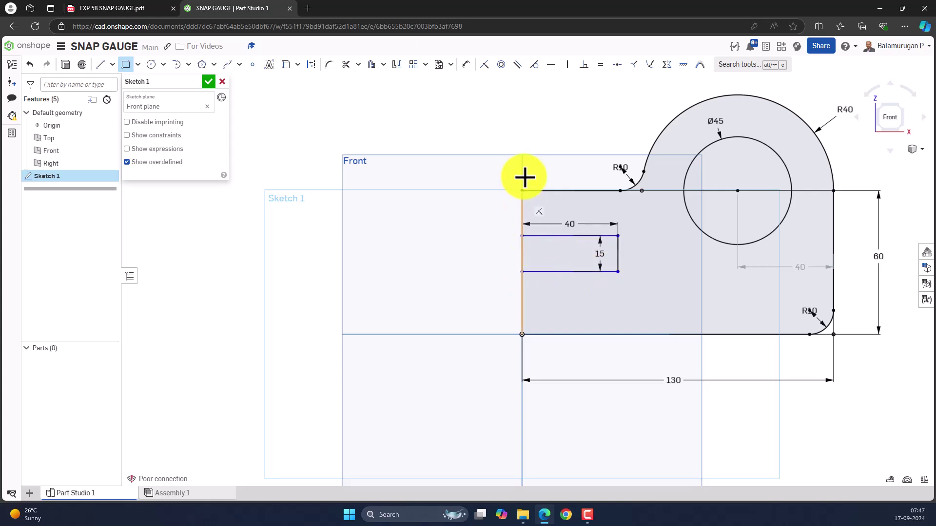
Check the drawing and dimension the slot's lower edge 22.5 mm above the profile's bottom edge
left_click(140, 8)
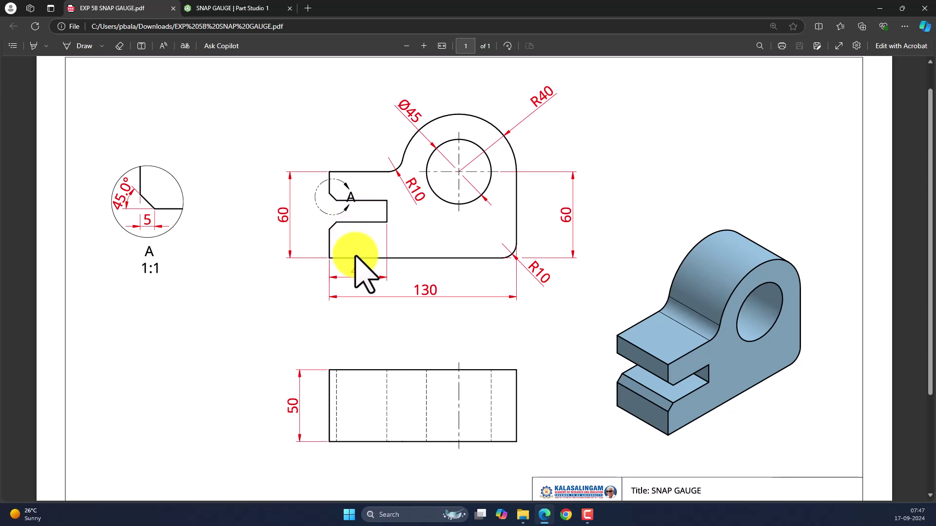
left_click(248, 8)
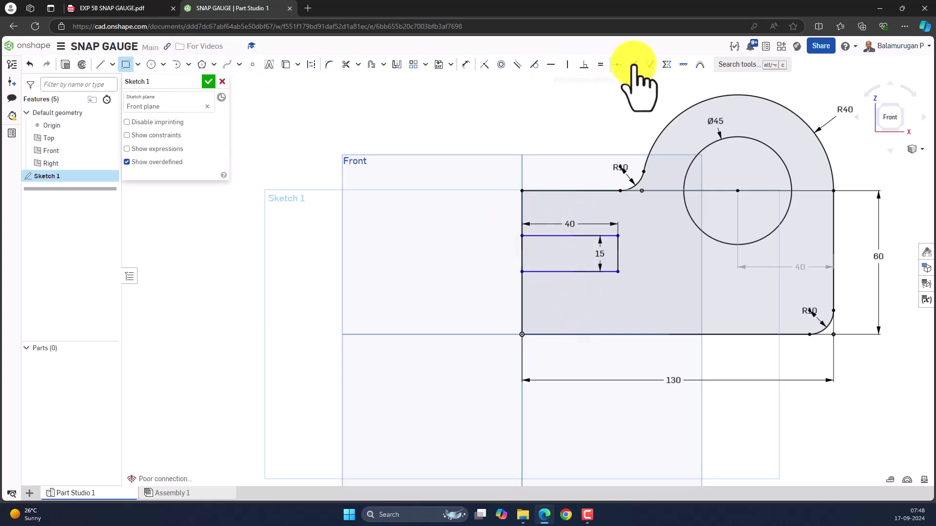
left_click(465, 65)
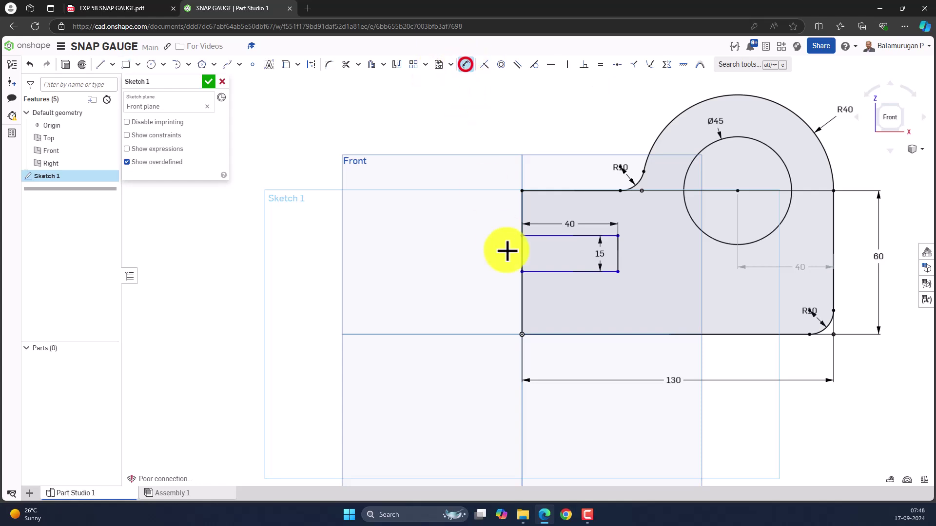
left_click(543, 272)
left_click(548, 335)
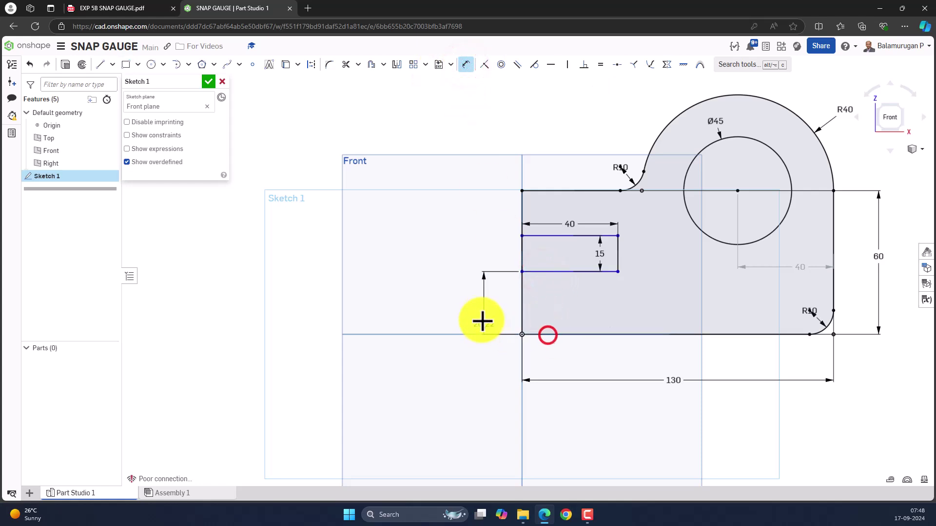
left_click(475, 311)
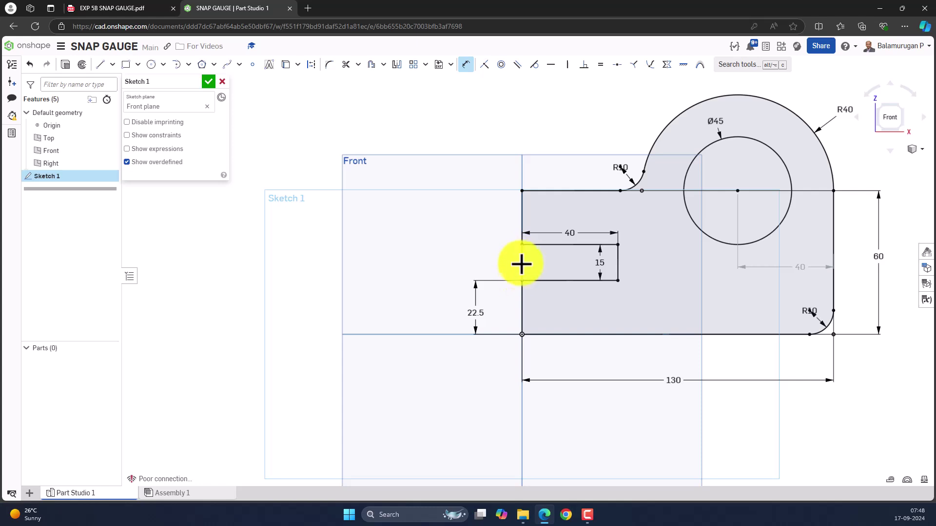
Trim the profile's left edge across the slot opening and add a 40 mm length dimension to the slot's lower edge
left_click(346, 65)
left_click(522, 262)
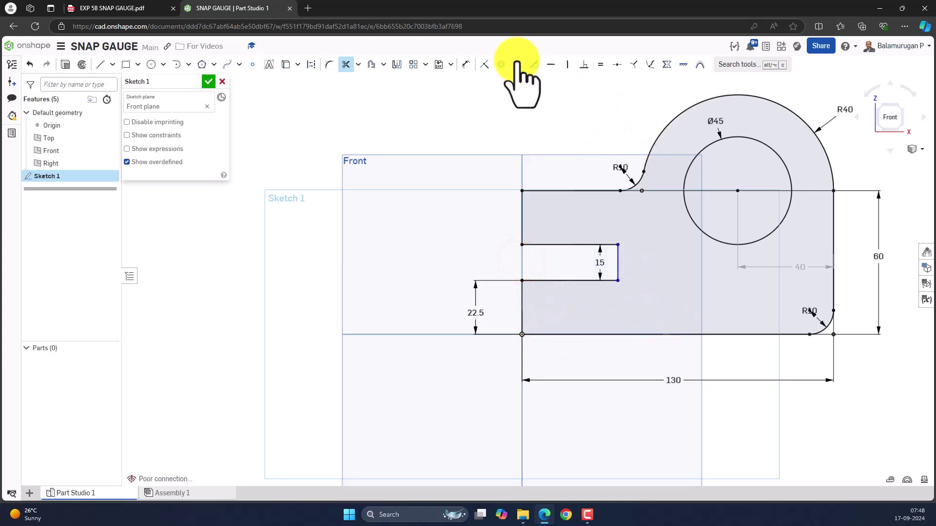
left_click(466, 65)
left_click(574, 281)
left_click(575, 317)
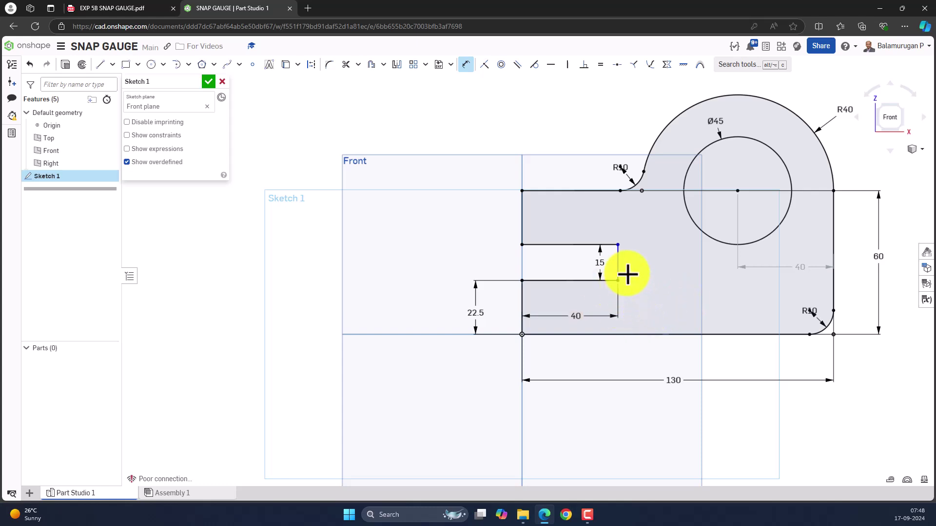
Move the slot's 15 mm dimension outside the opening and apply a vertical constraint to the slot's inner end
scroll(628, 275, "up", 5)
scroll(628, 273, "down", 5)
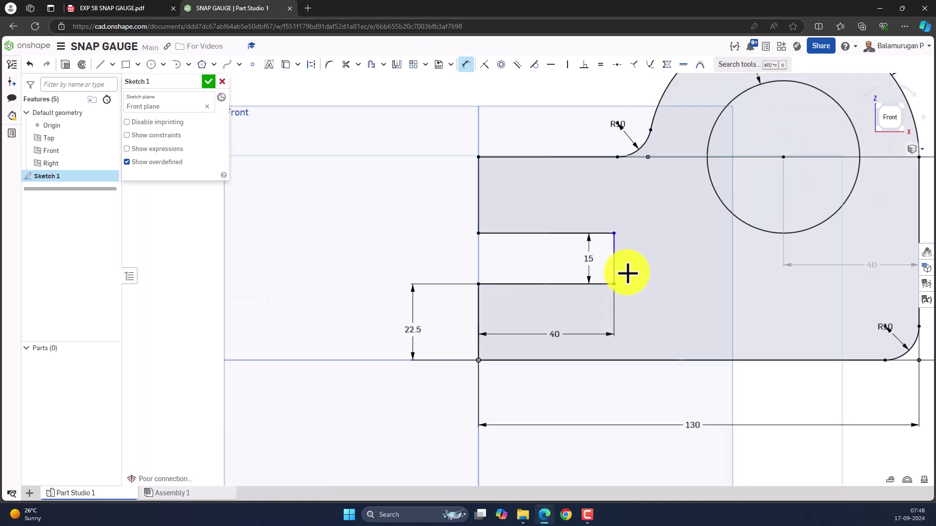
scroll(627, 273, "up", 2)
left_click_drag(591, 259, 662, 257)
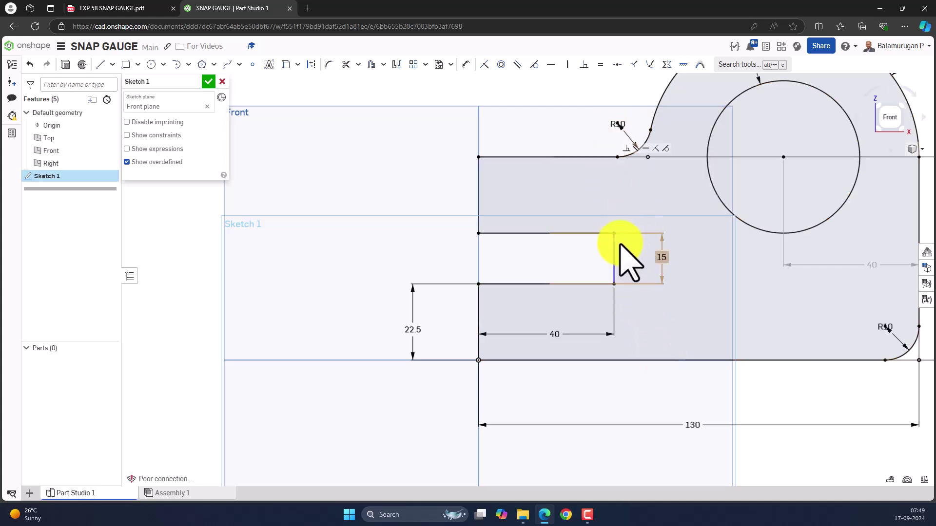
left_click(615, 261)
left_click(568, 64)
key("Escape")
Check that the profile forms a closed region and compare the sketch with the drawing
left_click(710, 294)
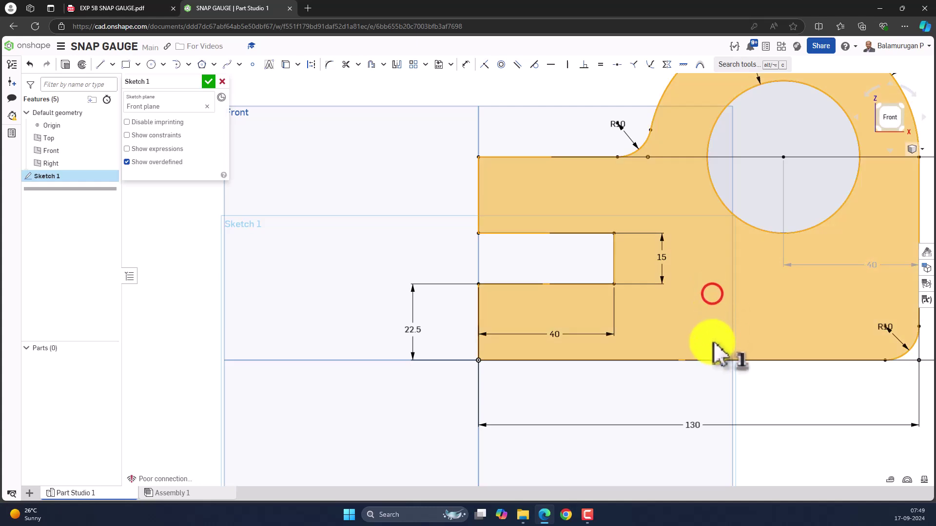
left_click(673, 326)
left_click(695, 401)
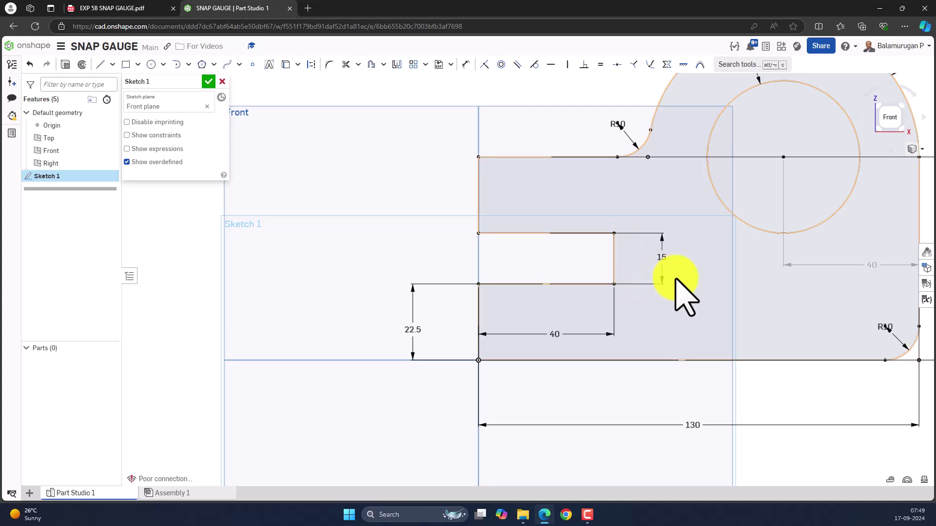
scroll(675, 280, "down", 3)
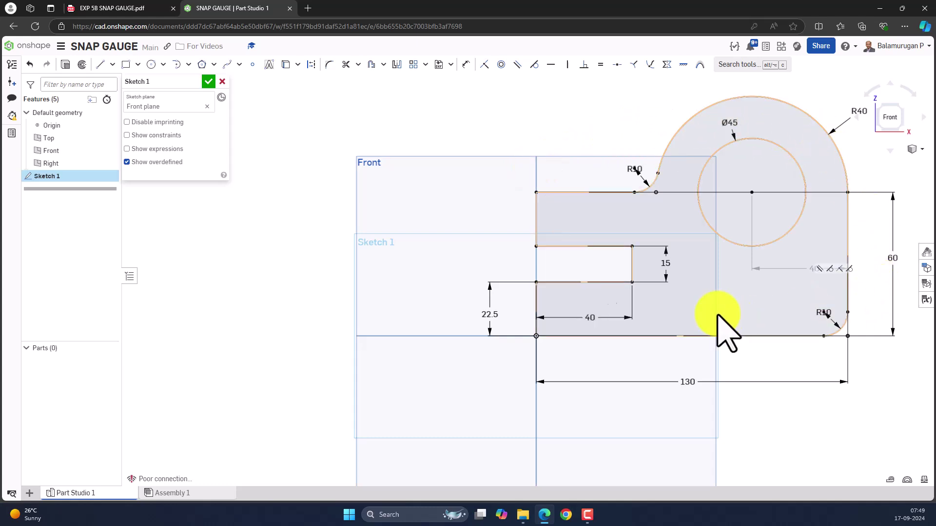
left_click(147, 8)
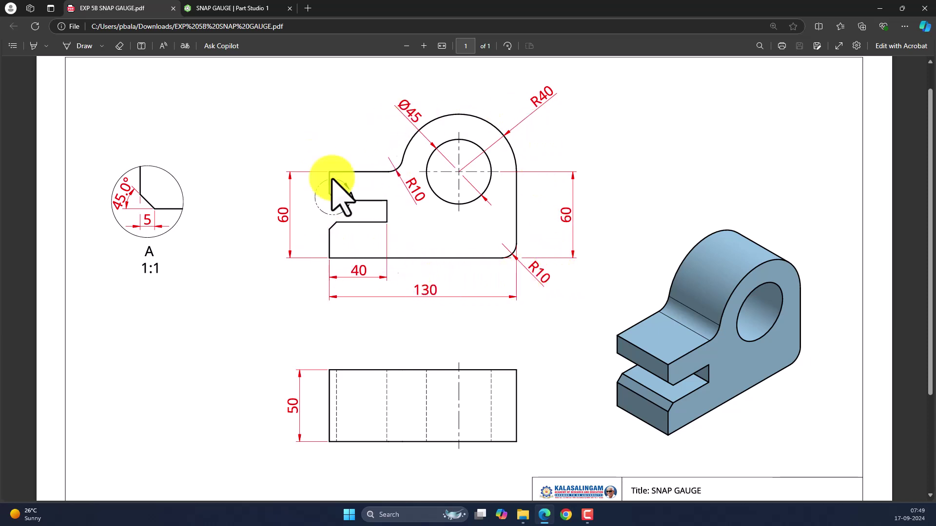
left_click(223, 7)
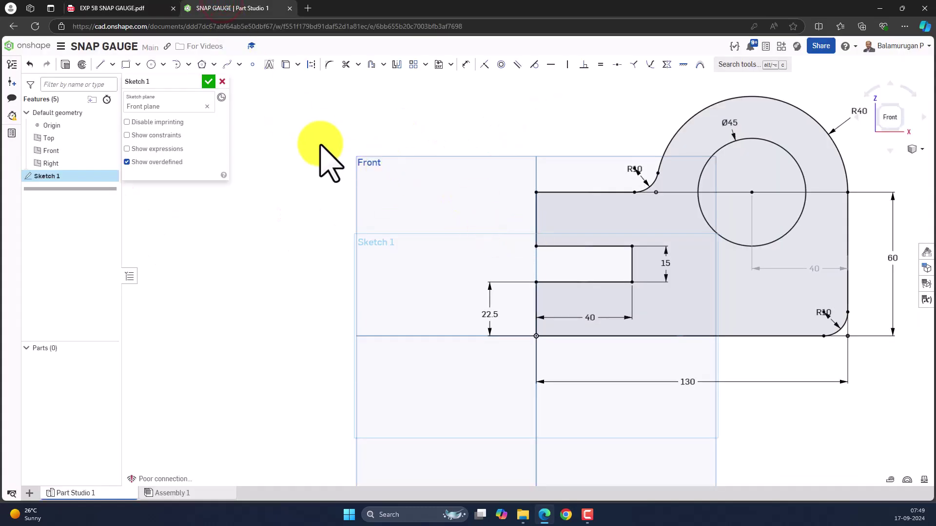
Finish the sketch and extrude the profile region as a new solid with a blind depth of 50 mm
left_click(207, 81)
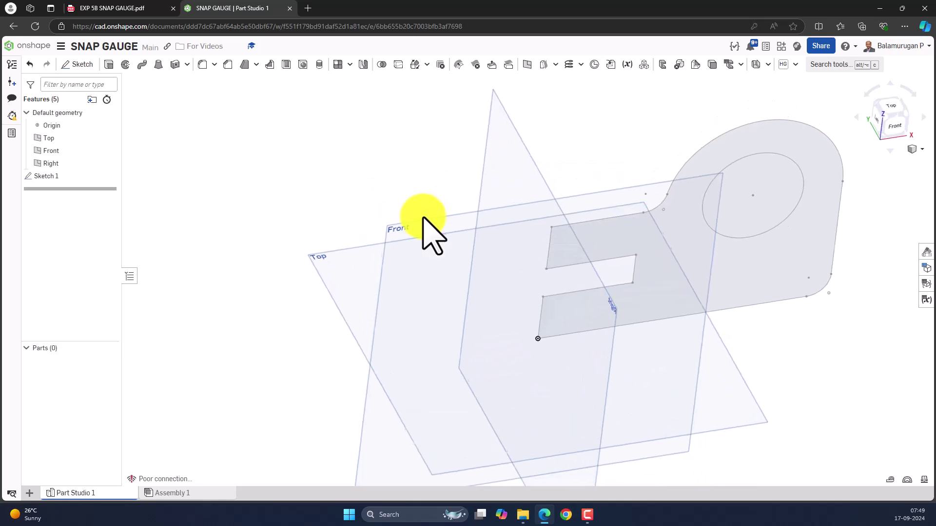
left_click(108, 64)
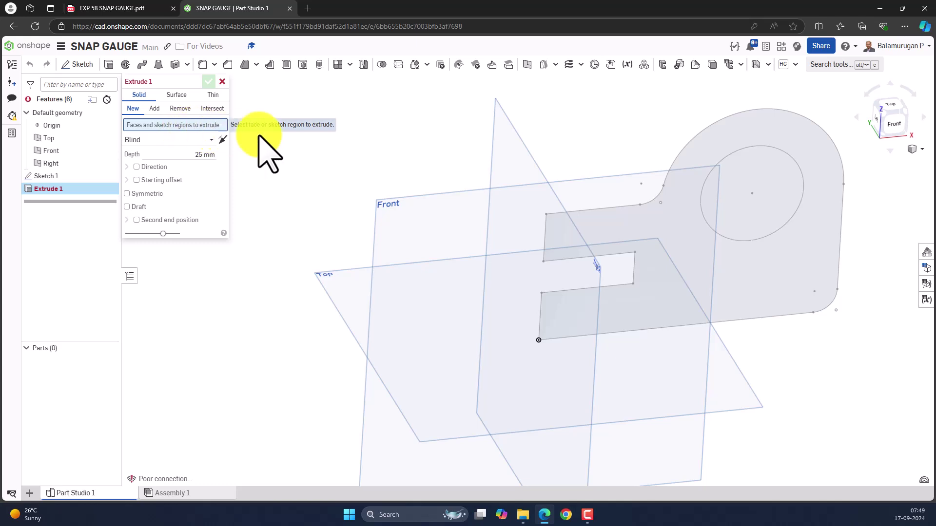
left_click(650, 224)
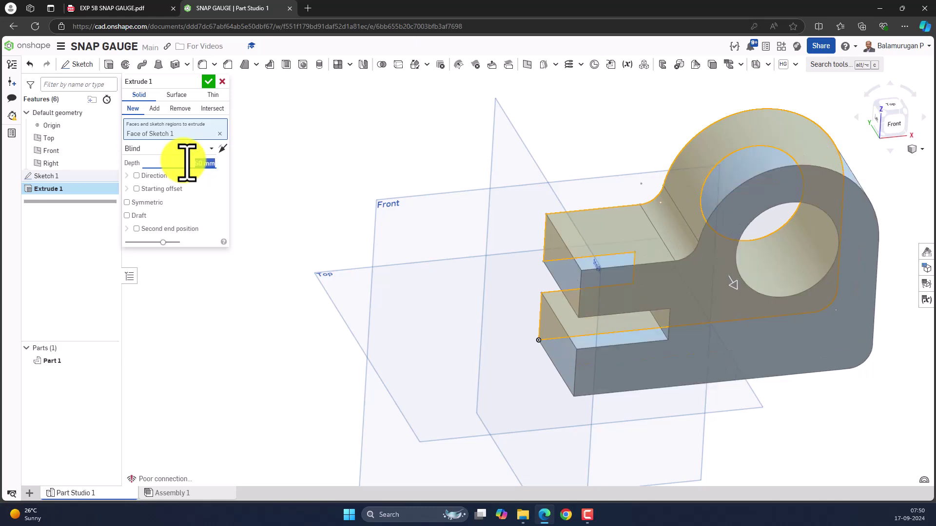
left_click(210, 80)
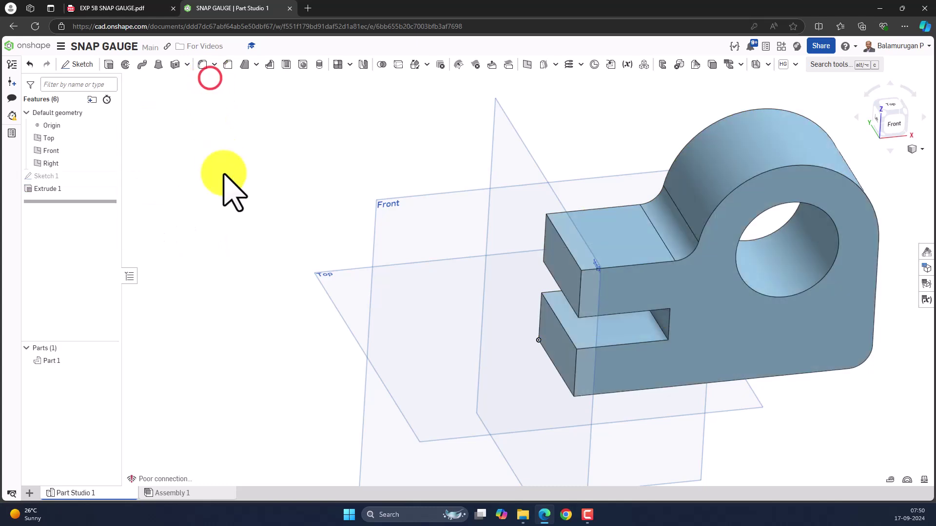
scroll(434, 331, "down", 3)
right_click_drag(627, 392, 650, 383)
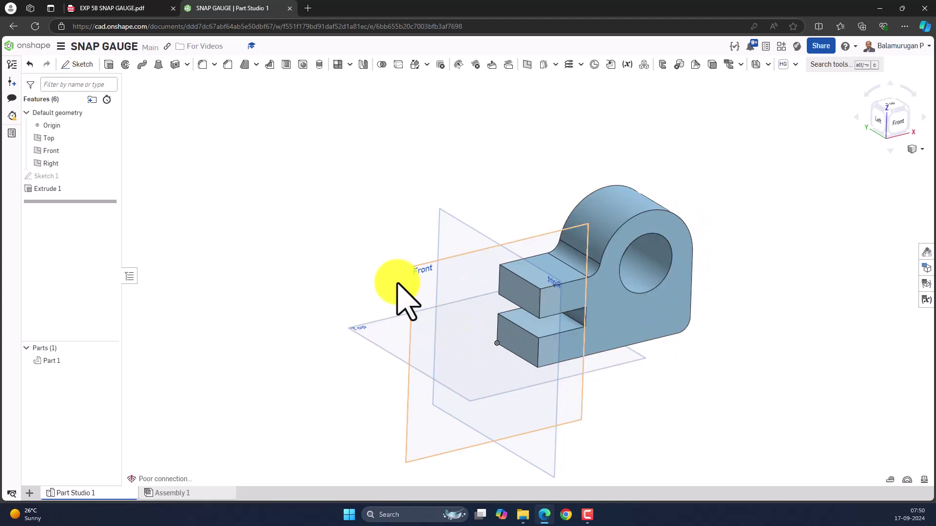
Check the chamfer detail in the drawing and set up a 5 mm equal-distance chamfer on the slot's two outer edges
left_click(125, 8)
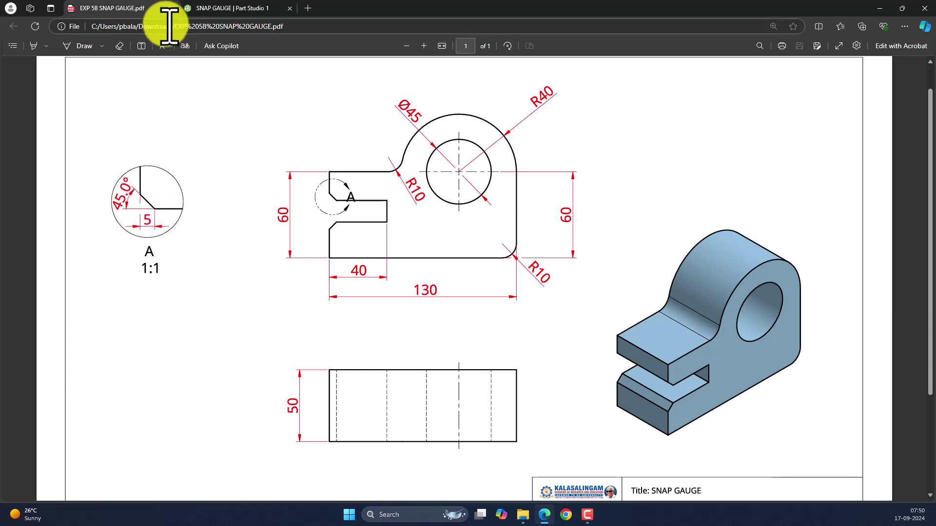
left_click(235, 8)
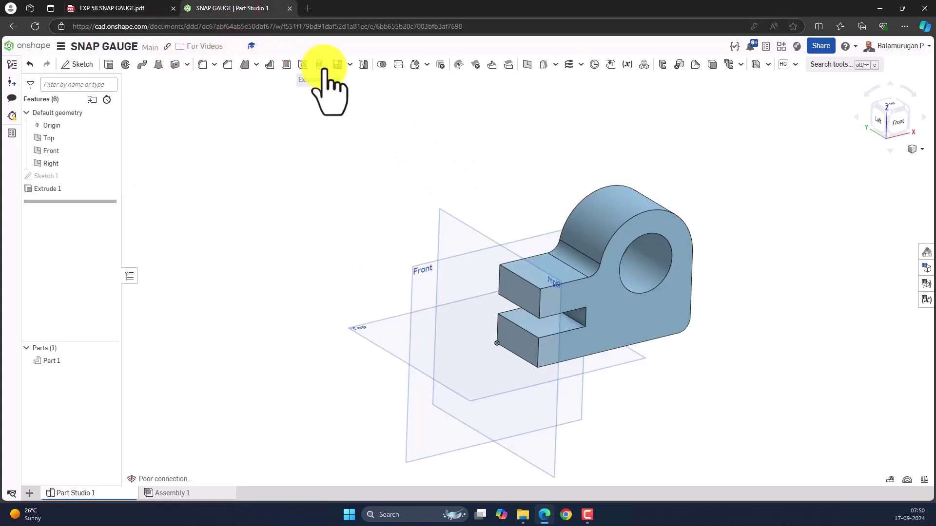
left_click(229, 65)
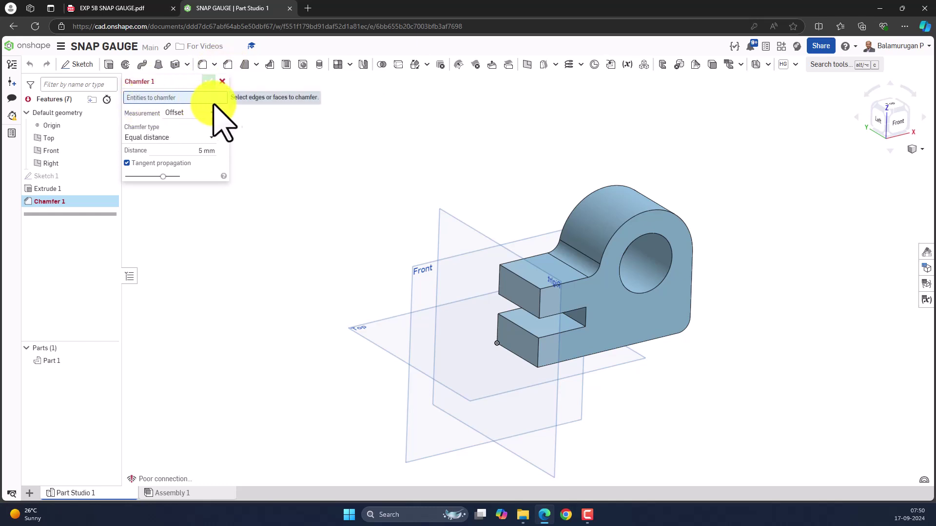
right_click_drag(365, 168, 379, 133)
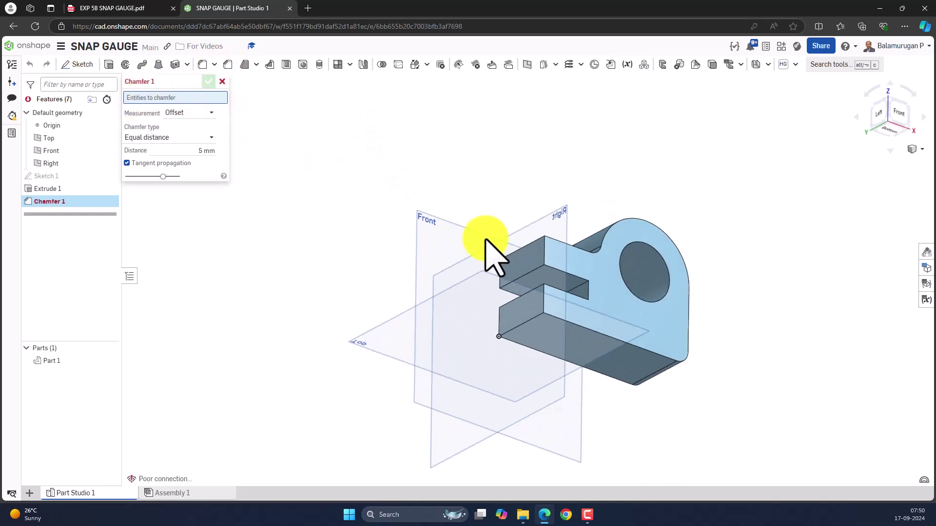
left_click(525, 275)
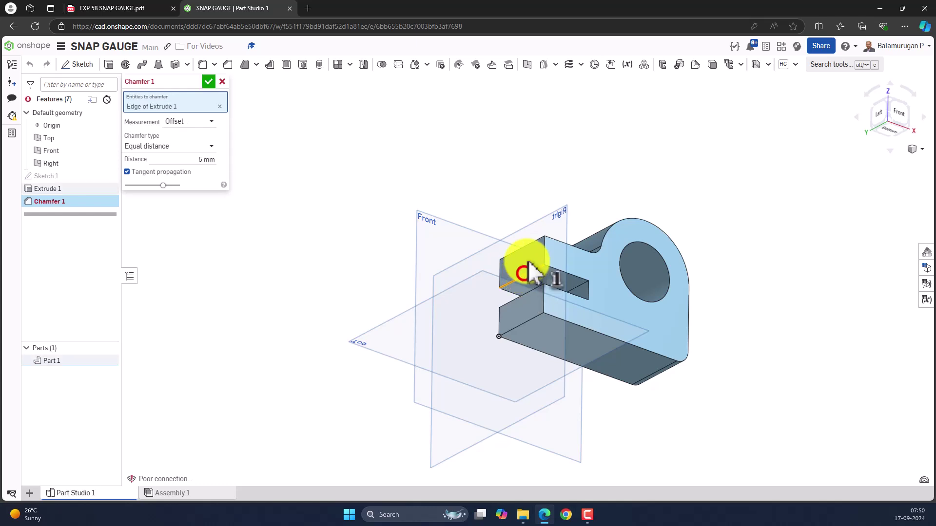
right_click_drag(582, 166, 576, 209)
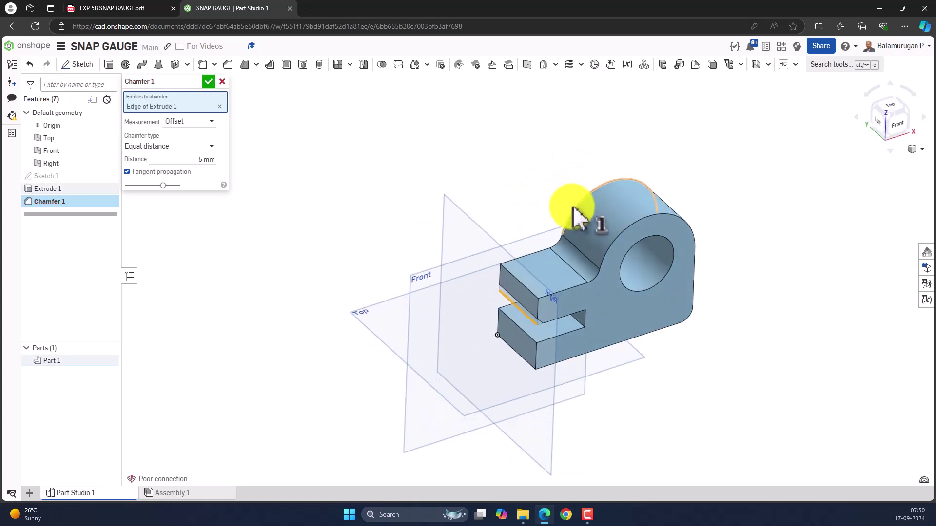
left_click(520, 336)
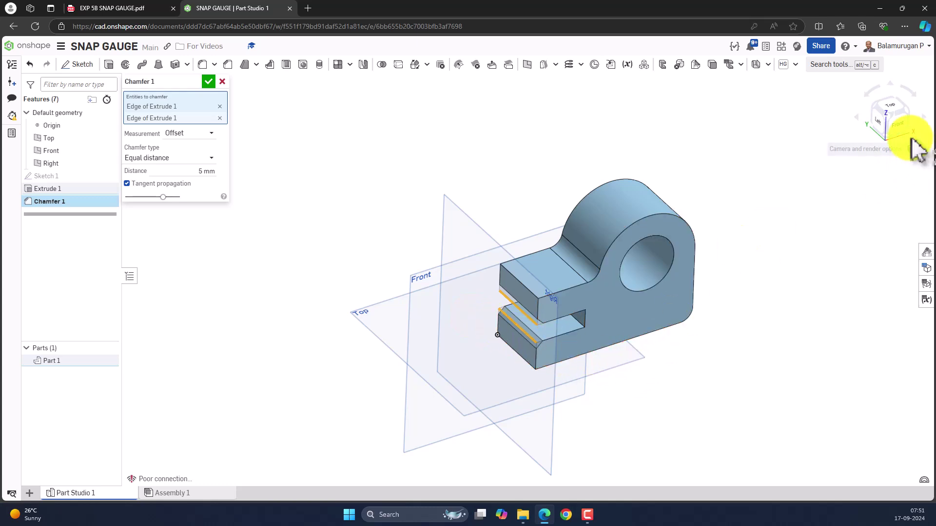
Inspect the chamfer preview from the front, keep the distance at 5 mm and accept the chamfer
left_click(901, 128)
scroll(481, 265, "up", 8)
scroll(481, 266, "up", 1)
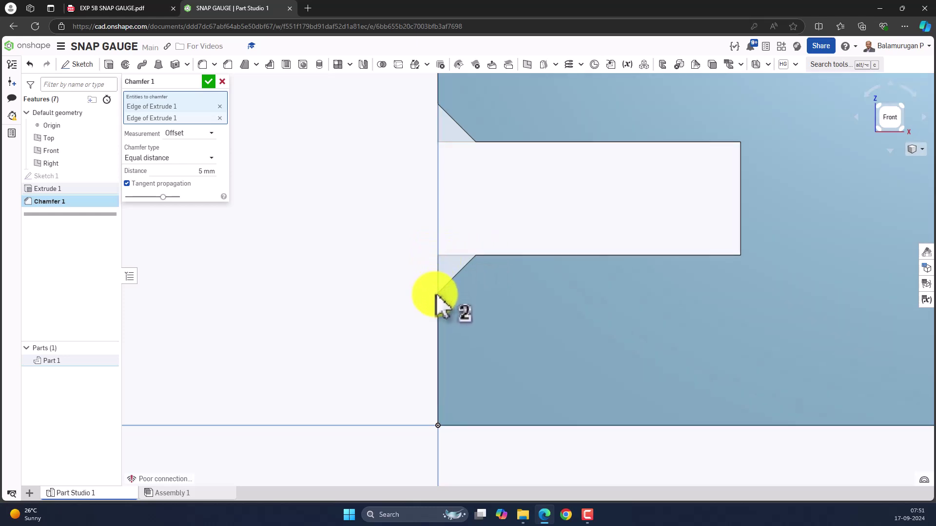
left_click(198, 172)
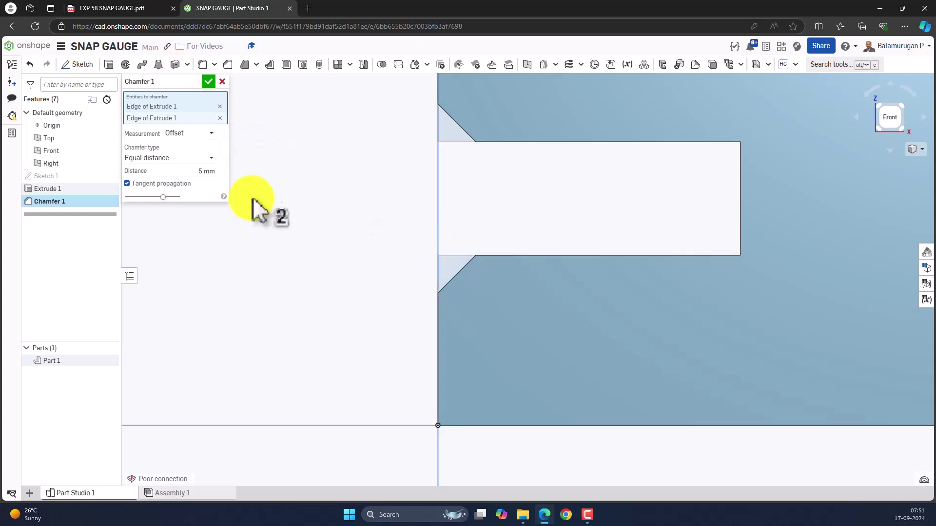
scroll(365, 209, "down", 3)
scroll(365, 215, "down", 3)
right_click_drag(334, 220, 372, 250)
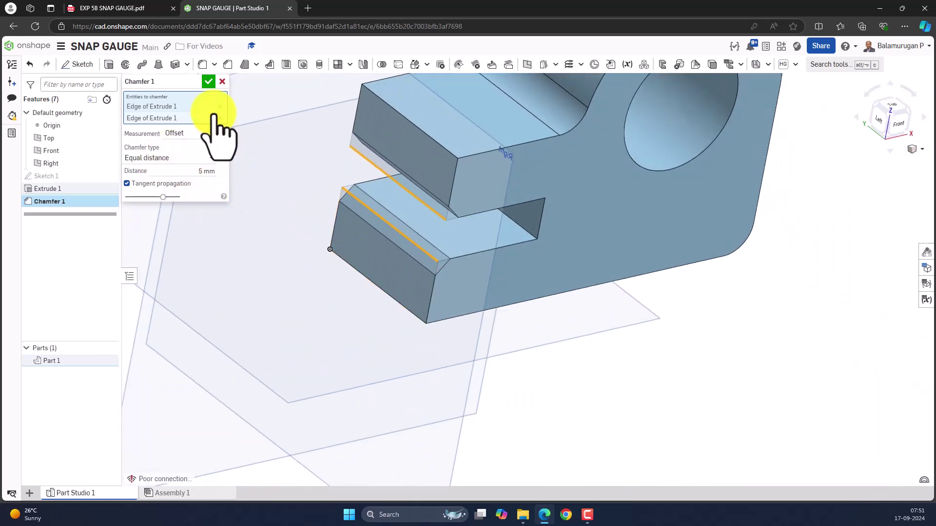
left_click(210, 81)
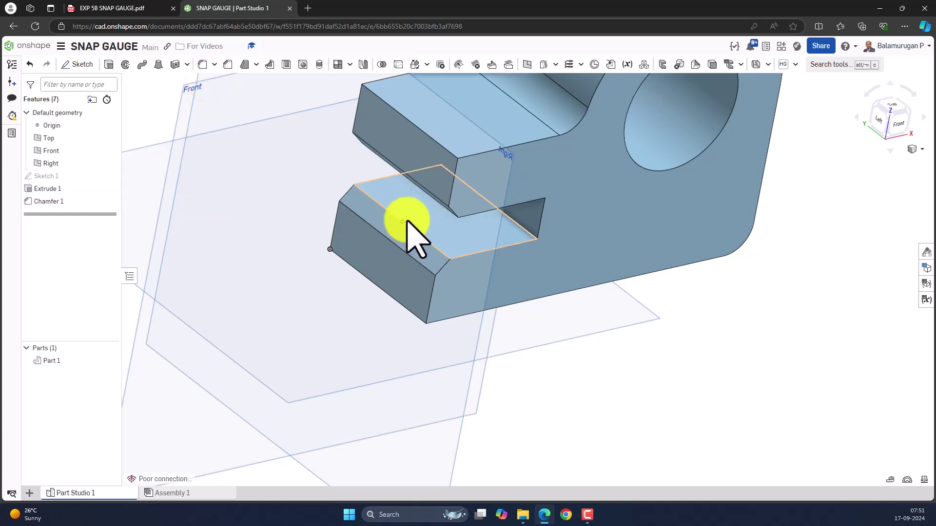
Compare the chamfered part with the drawing's isometric view and hide the default planes
scroll(407, 230, "down", 3)
mouse_move(550, 265)
right_mouse_down()
mouse_move(552, 245)
mouse_move(537, 253)
right_mouse_up()
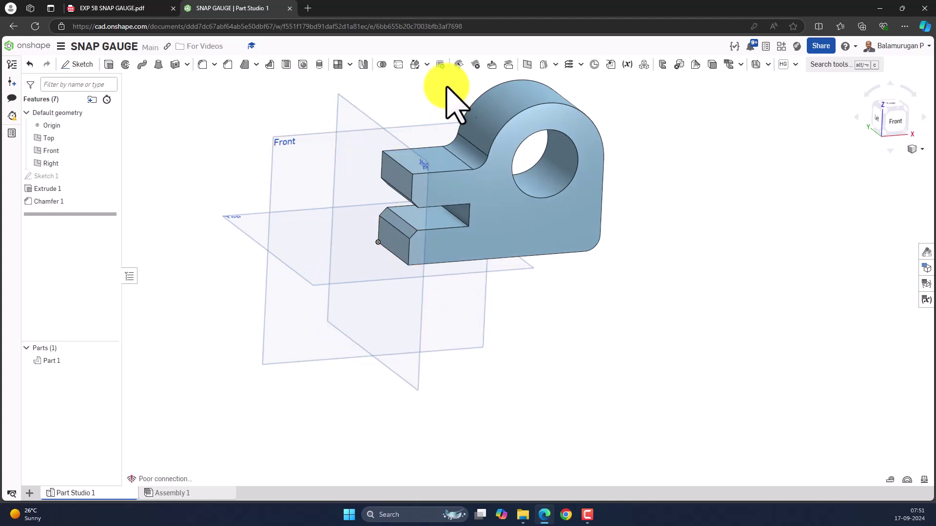
left_click(116, 8)
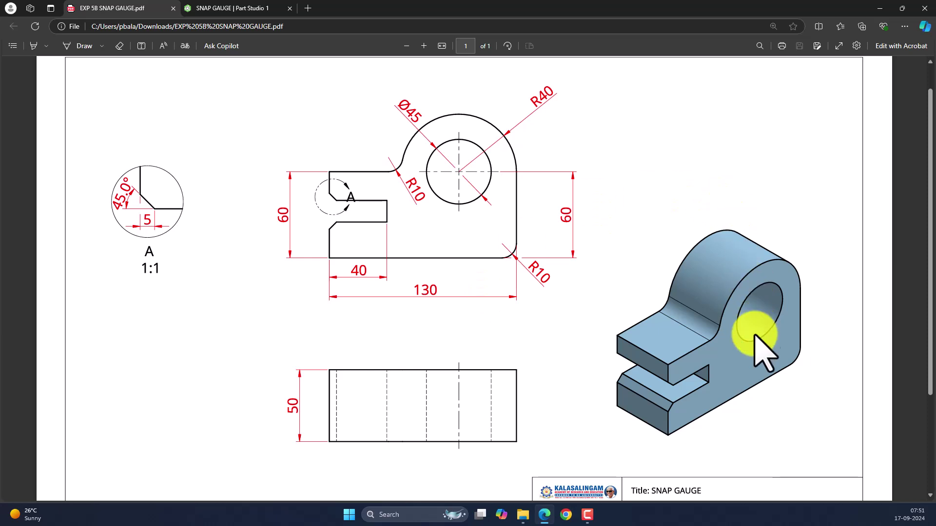
left_click(238, 8)
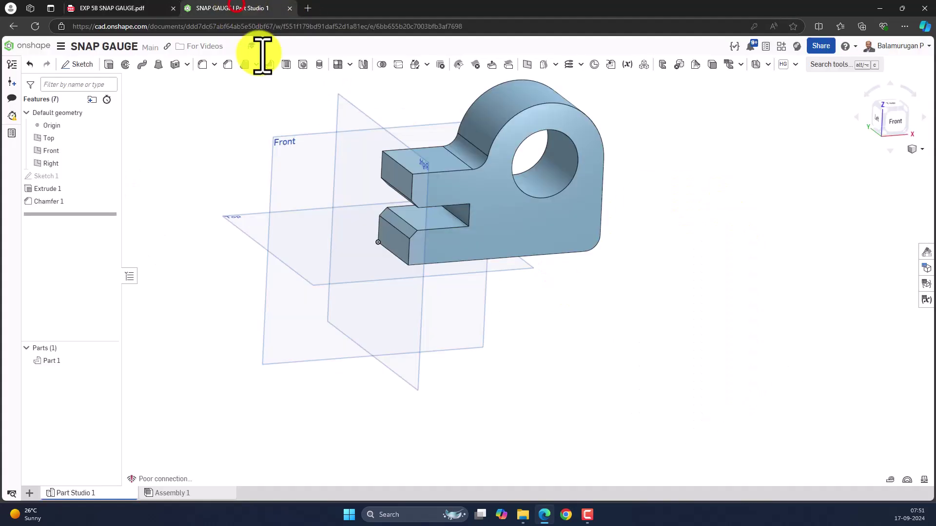
middle_click_drag(643, 227, 672, 288)
key("p")
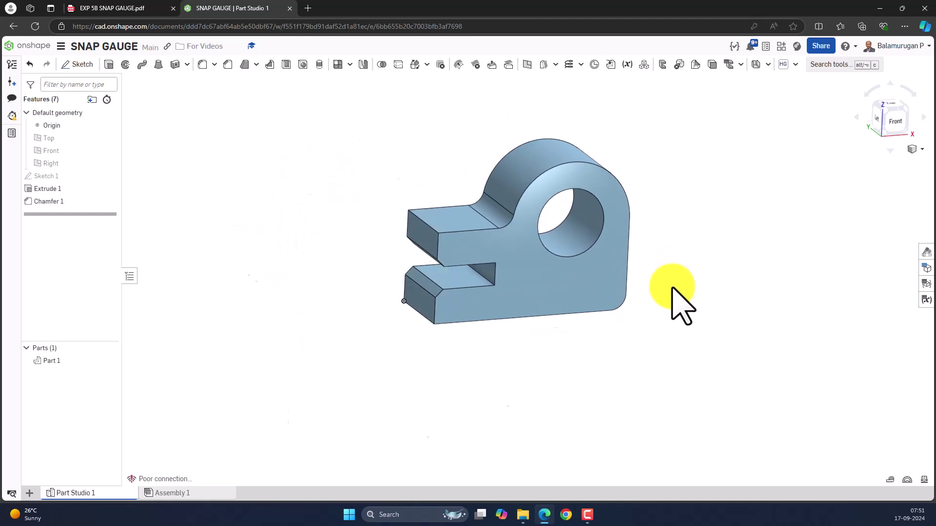